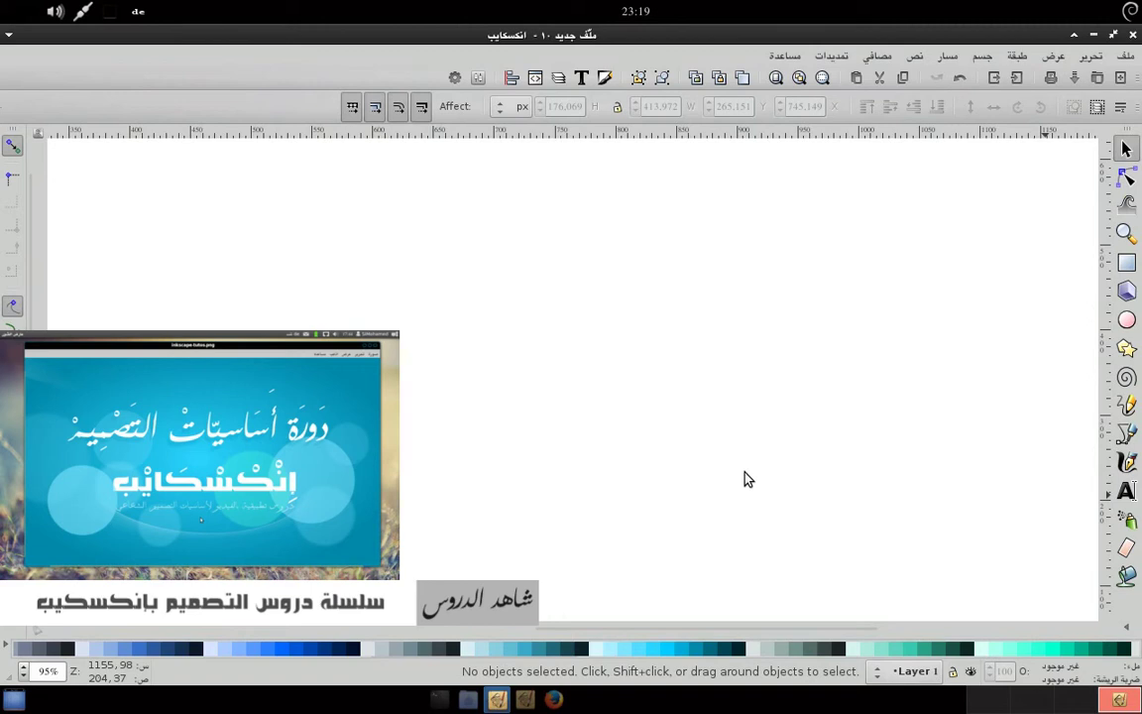
- Open the Fill and Stroke dialog beside the empty canvas
click(603, 77)
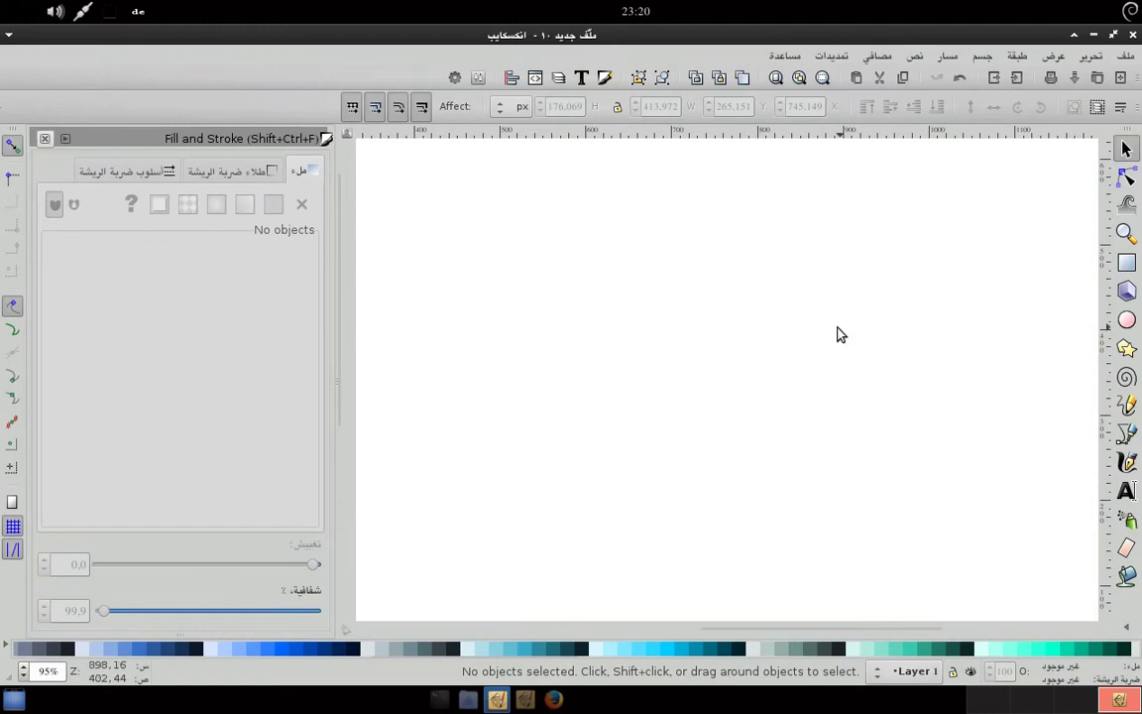
- Draw a large blue rectangle across the page
click(1126, 261)
mouse_move(447, 240)
mouse_down()
mouse_move(959, 464)
mouse_move(992, 464)
mouse_up()
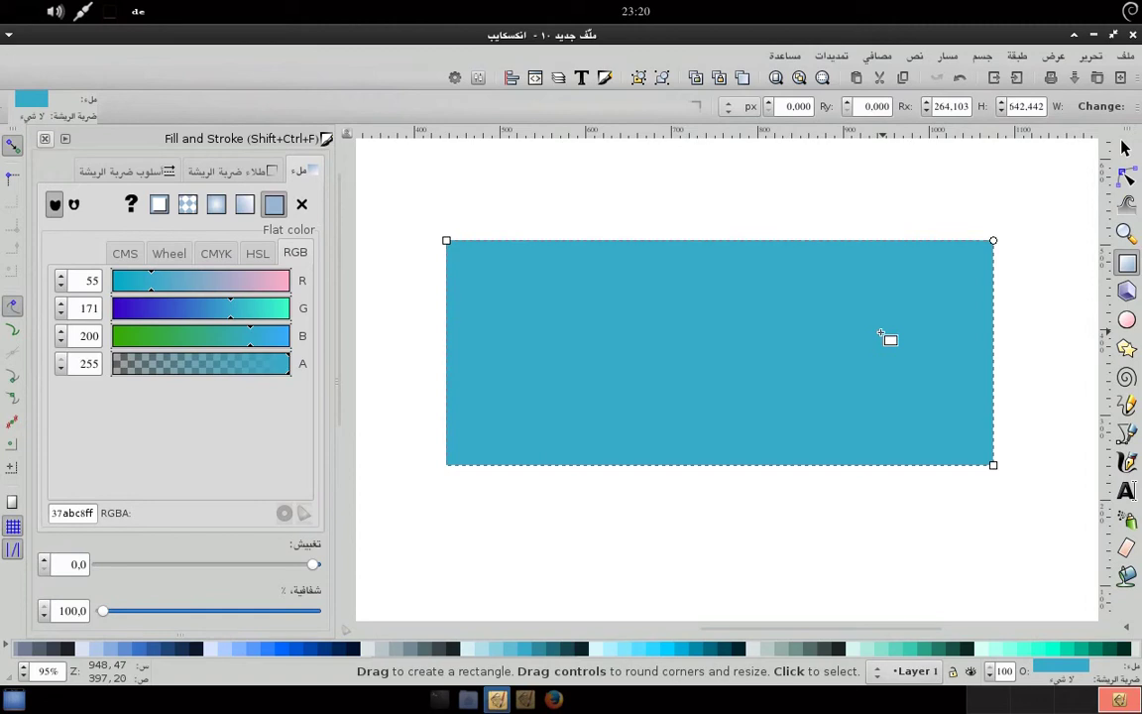
key(space)
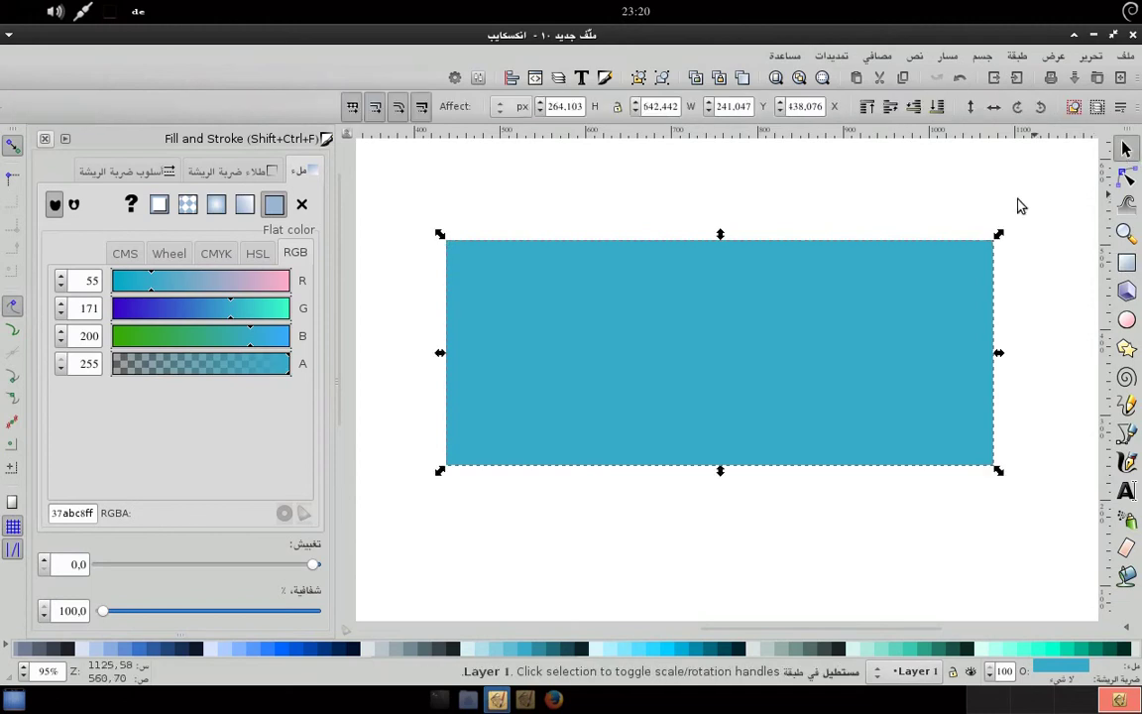
key(space)
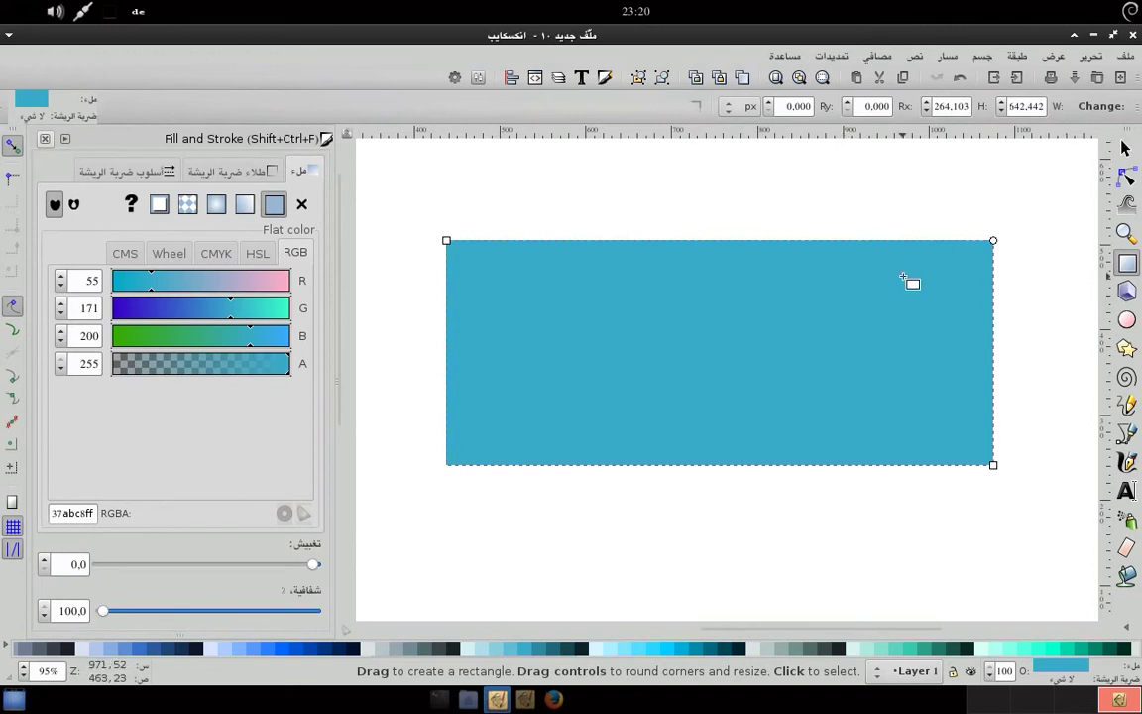
- Resize the rectangle to 851 × 315 px and zoom to fit it in view
click(1130, 148)
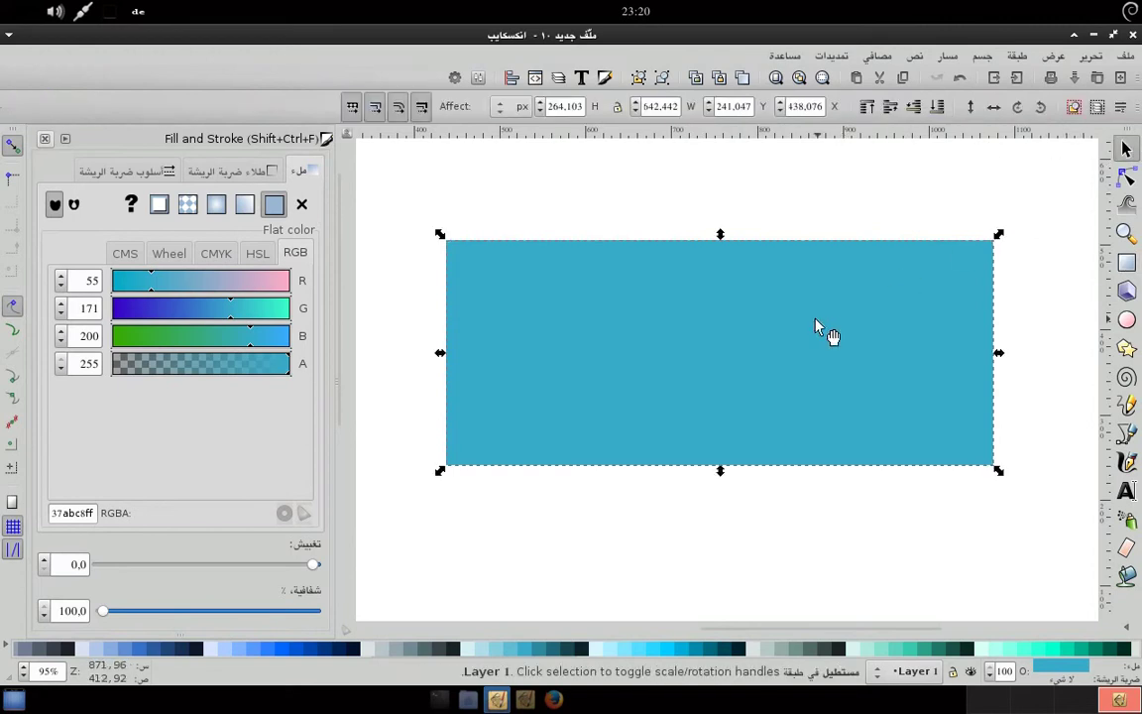
double_click(660, 106)
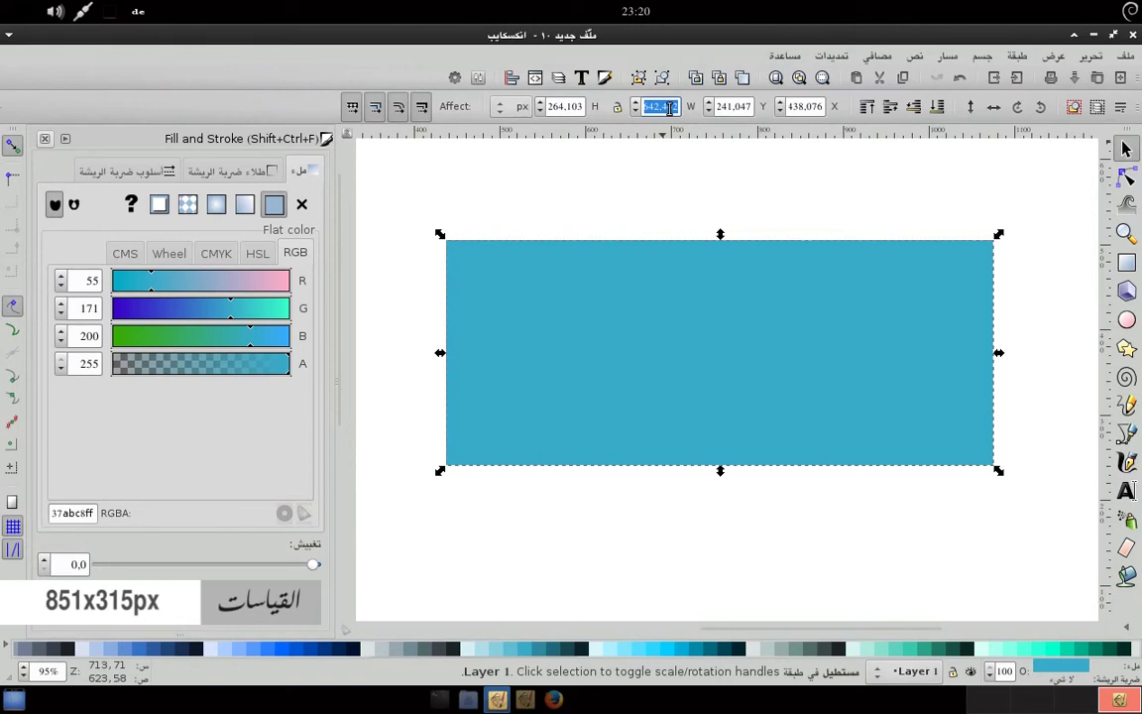
text(851)
key(Tab)
text(315)
key(Return)
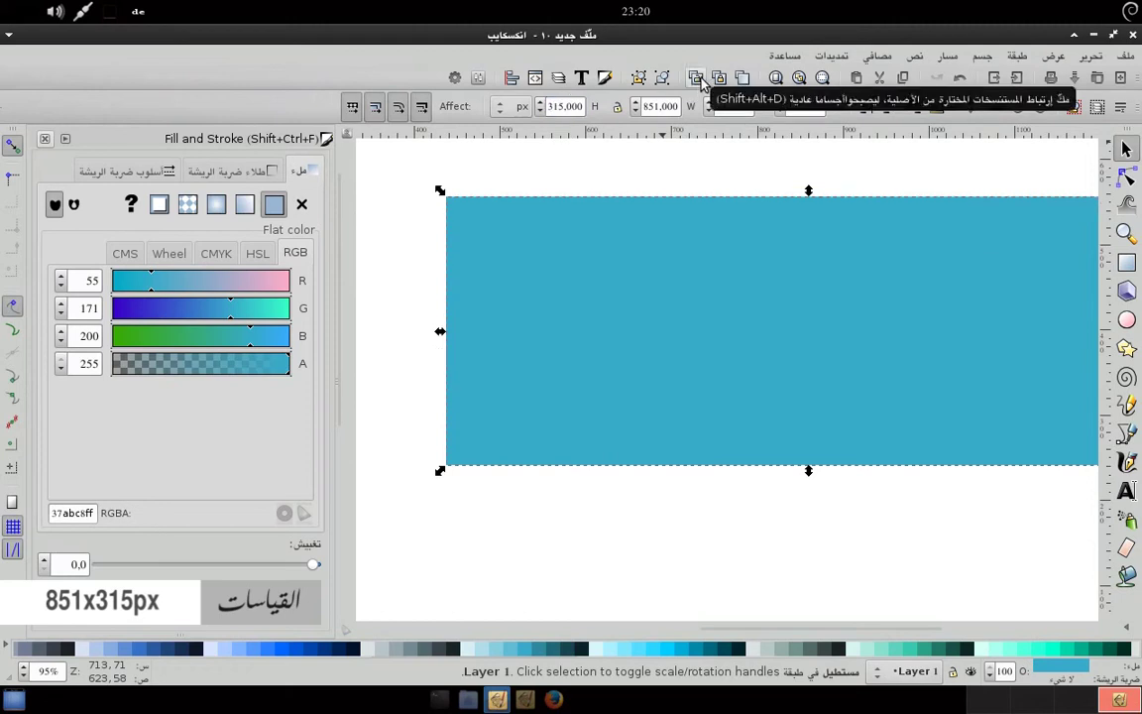
click(823, 78)
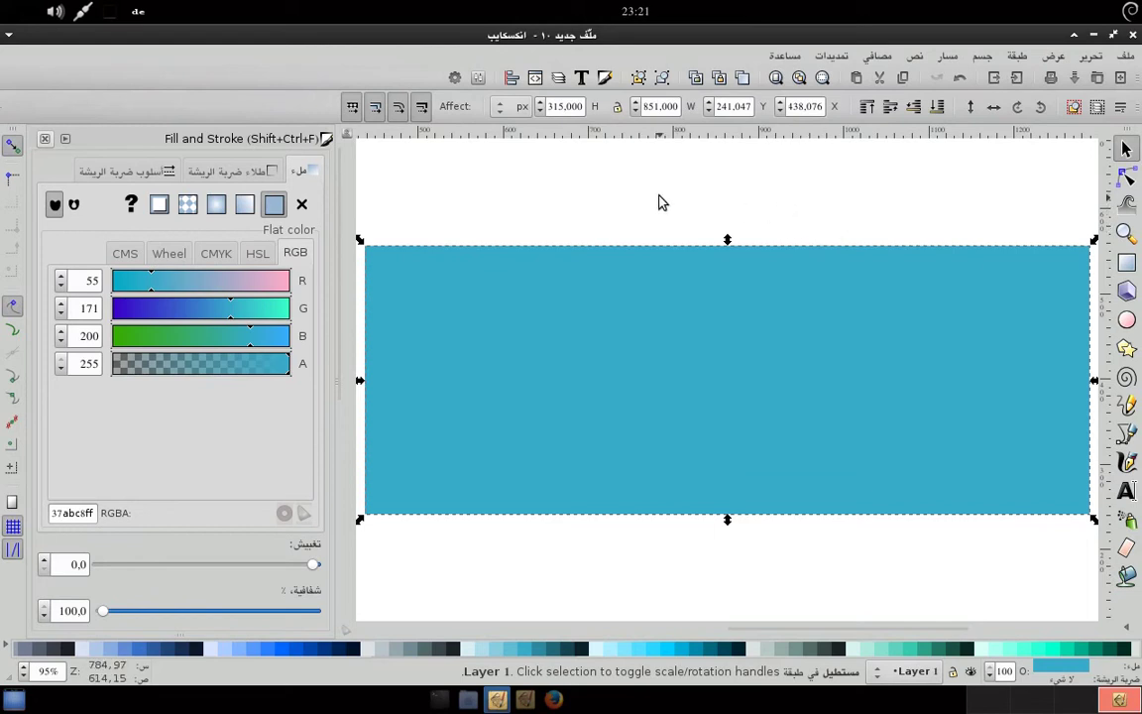
- Lock the width/height proportions and switch the rectangle's fill to a radial gradient
click(618, 106)
click(216, 202)
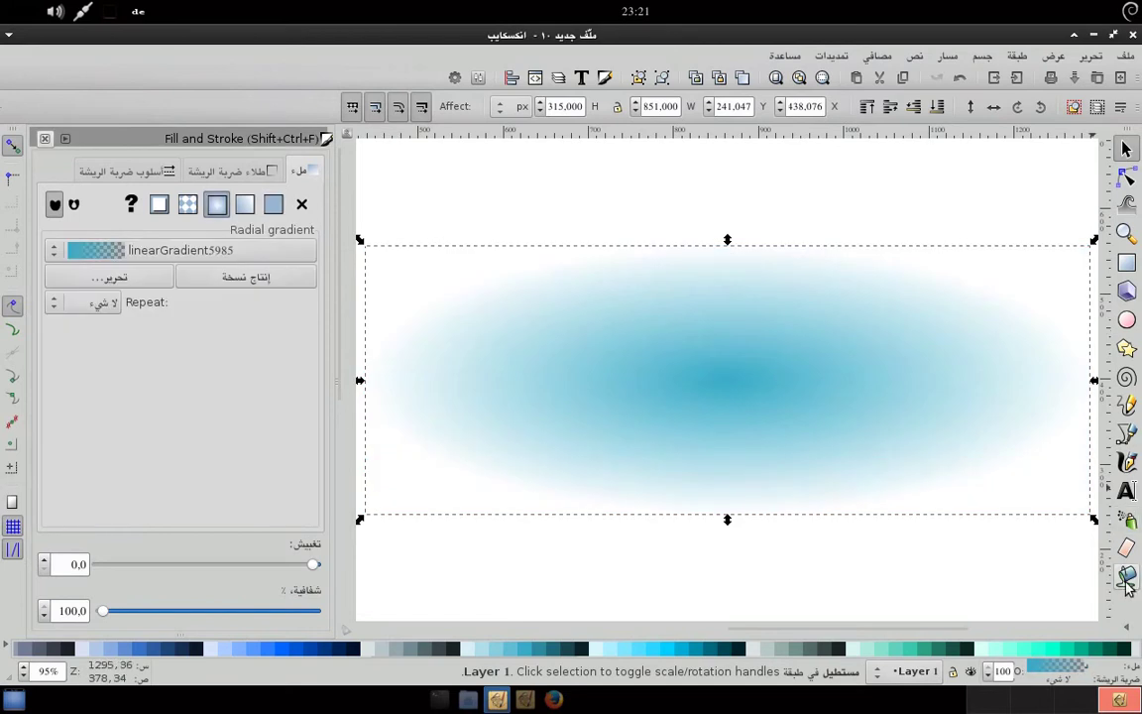
right_click(1108, 628)
click(1107, 630)
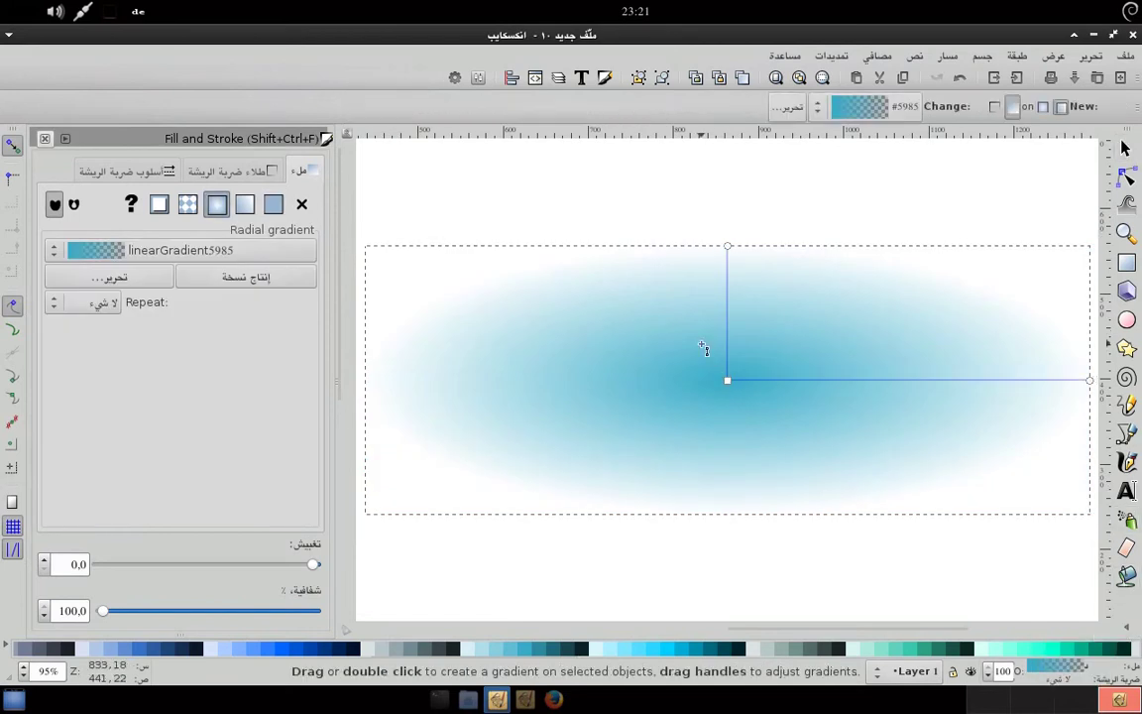
- Lower the gradient's centre stop to about 64% opacity and colour the outer stop #0088AA
click(728, 381)
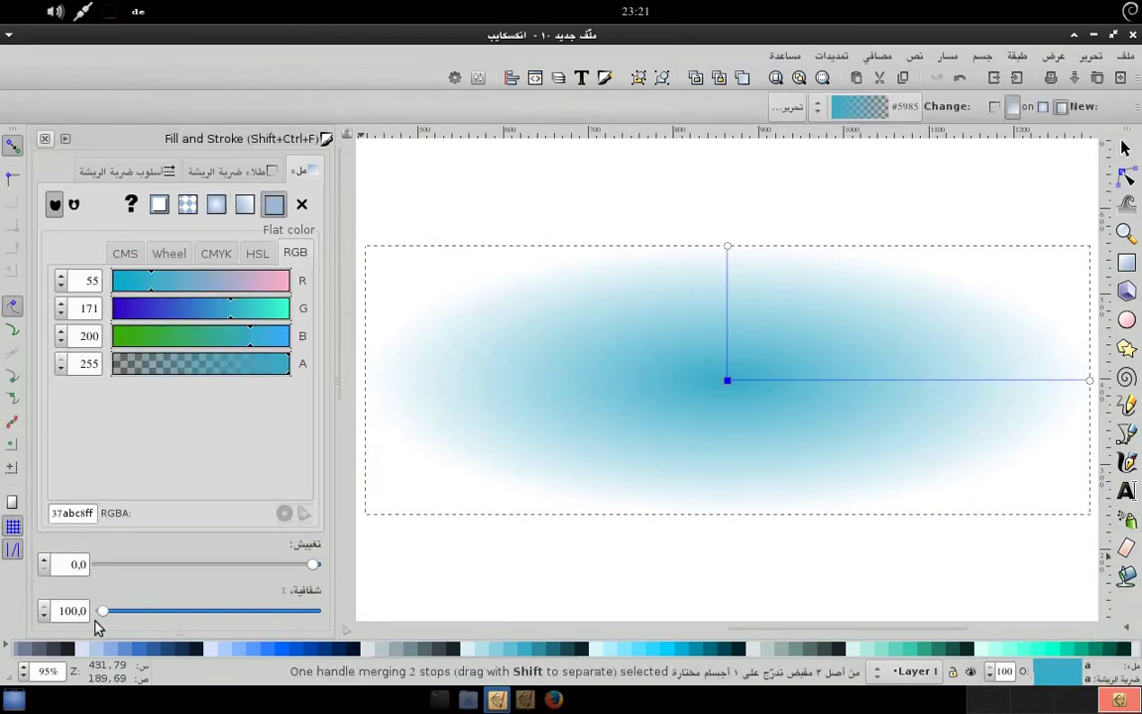
mouse_move(104, 614)
mouse_down()
mouse_move(205, 614)
mouse_move(178, 614)
mouse_up()
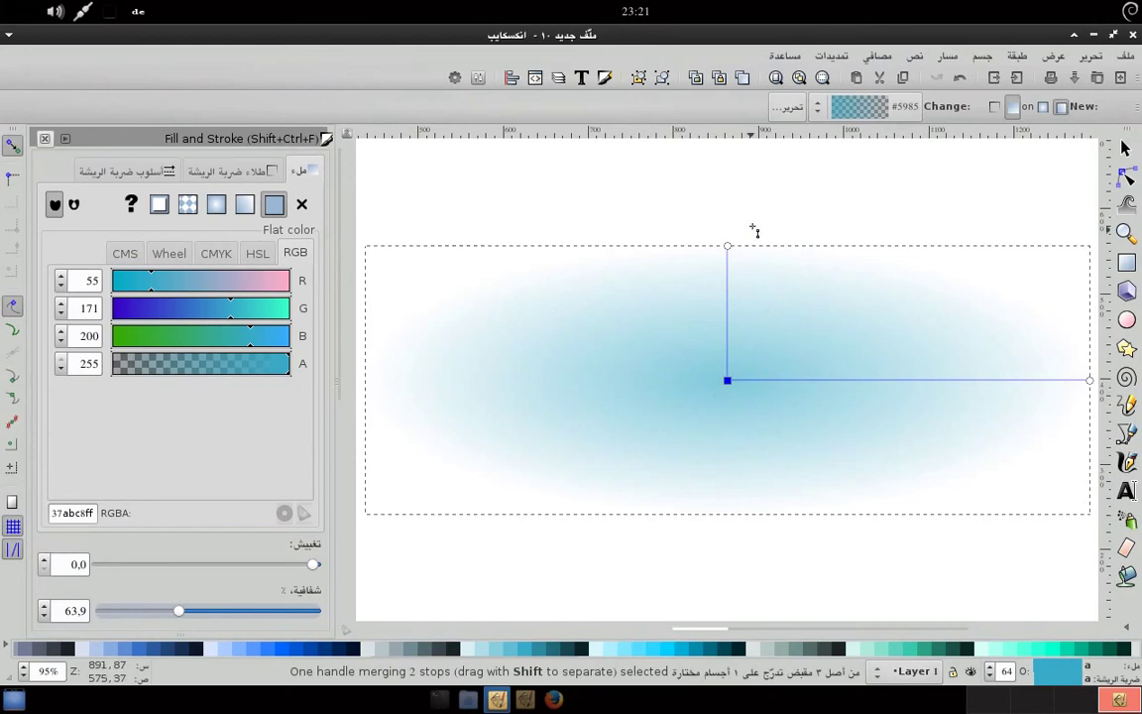
click(729, 247)
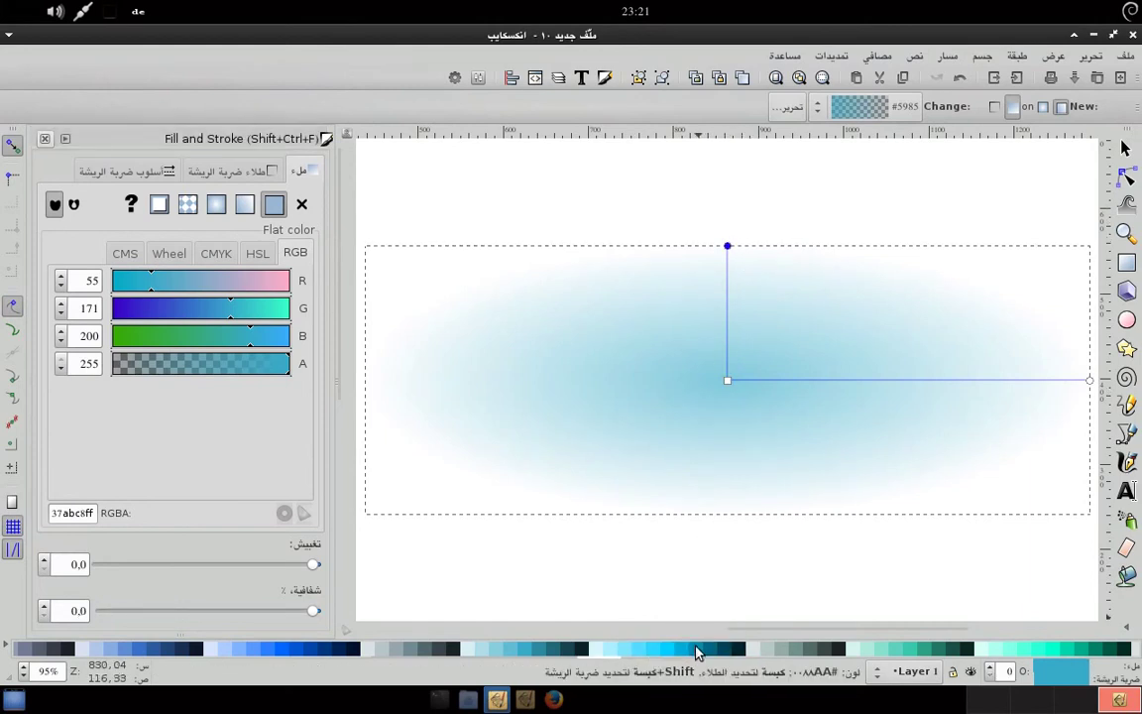
click(697, 651)
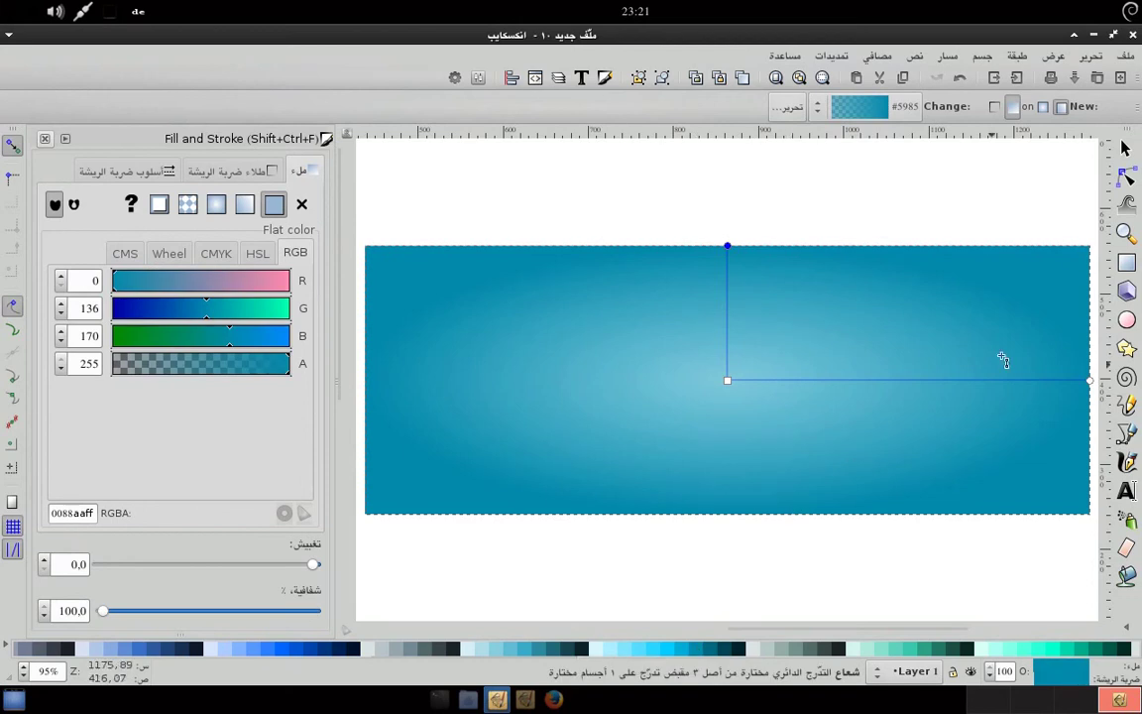
key(s)
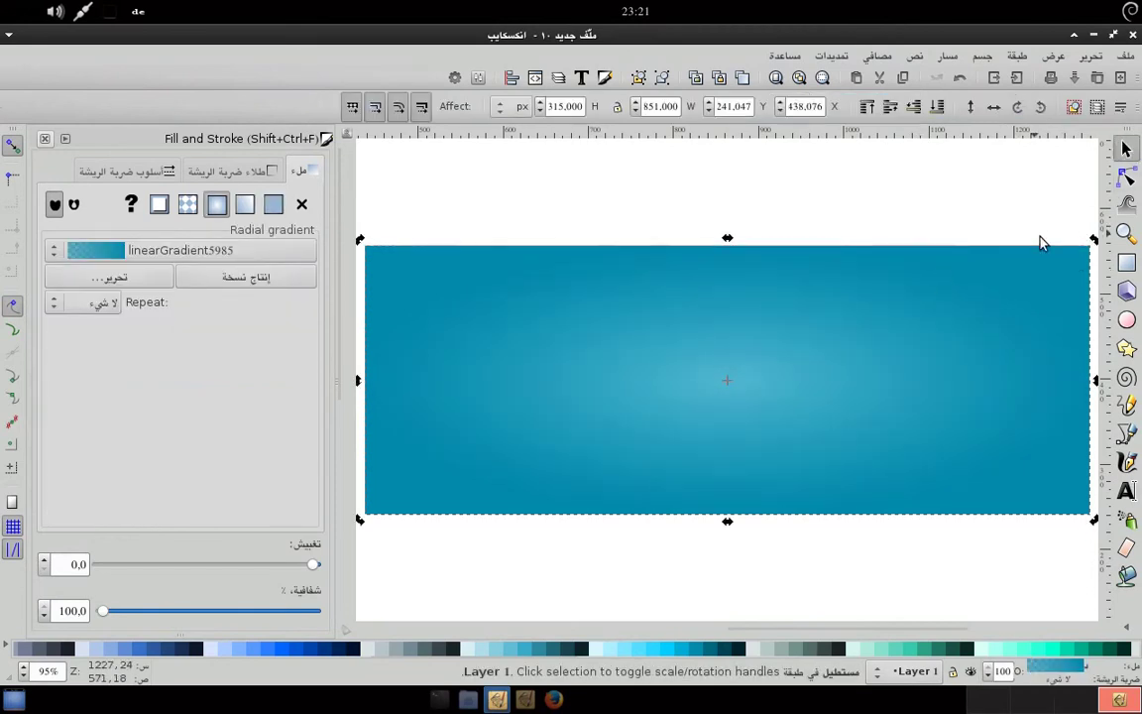
- Draw a wide ellipse positioned over the banner's top edge
key(e)
mouse_move(369, 191)
mouse_down()
mouse_move(1089, 375)
mouse_move(1099, 389)
mouse_up()
click(1126, 148)
drag(803, 314, 785, 275)
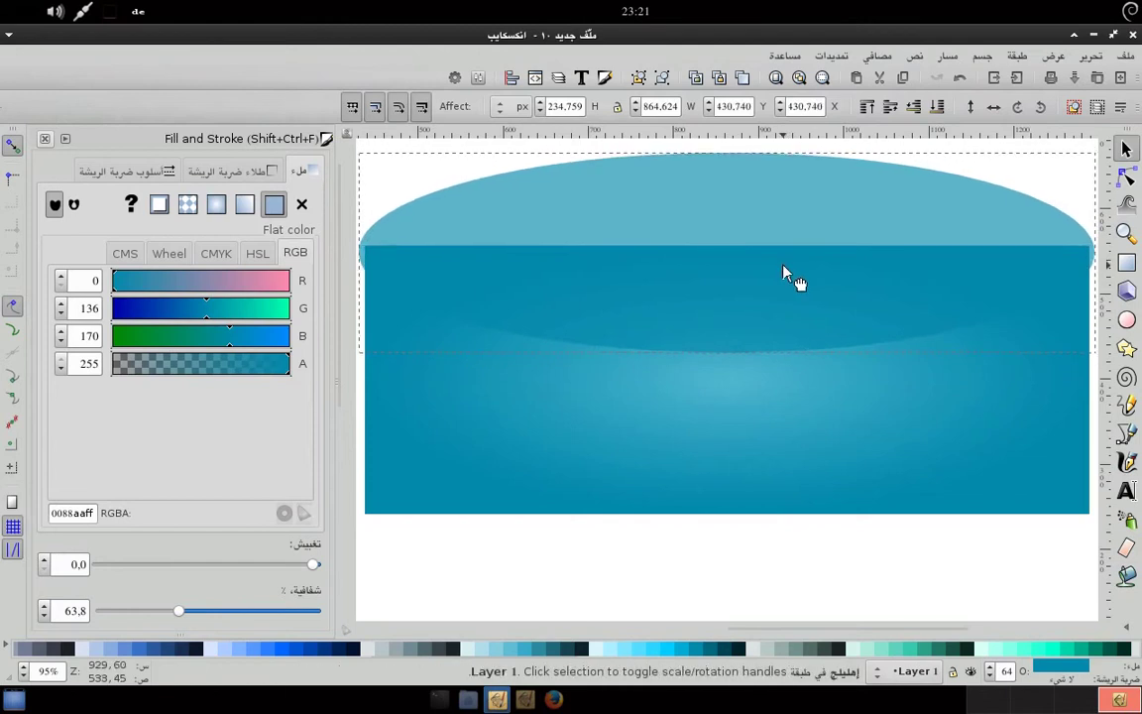
drag(726, 363, 726, 388)
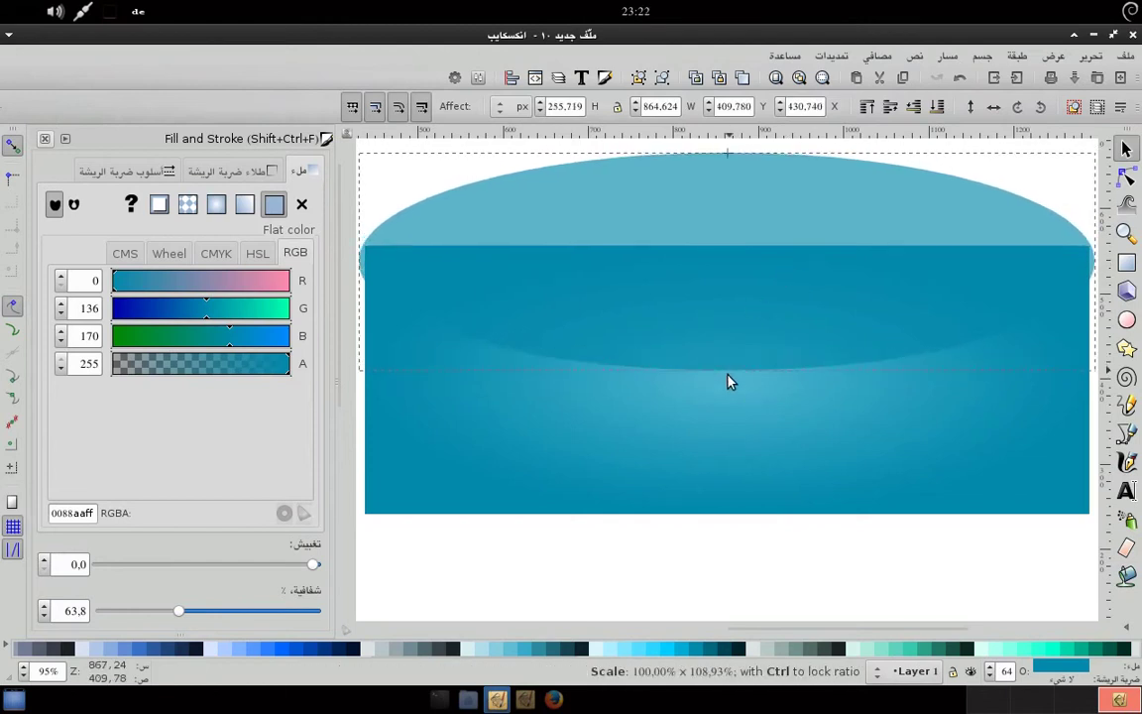
drag(727, 334, 724, 330)
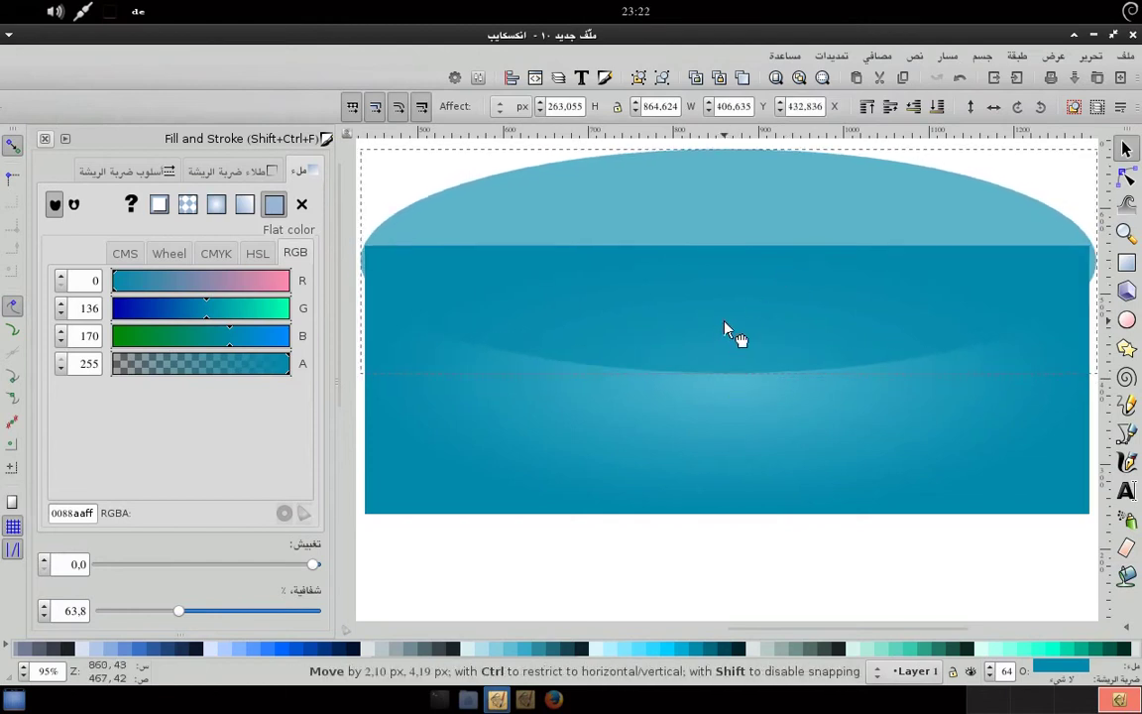
click(724, 330)
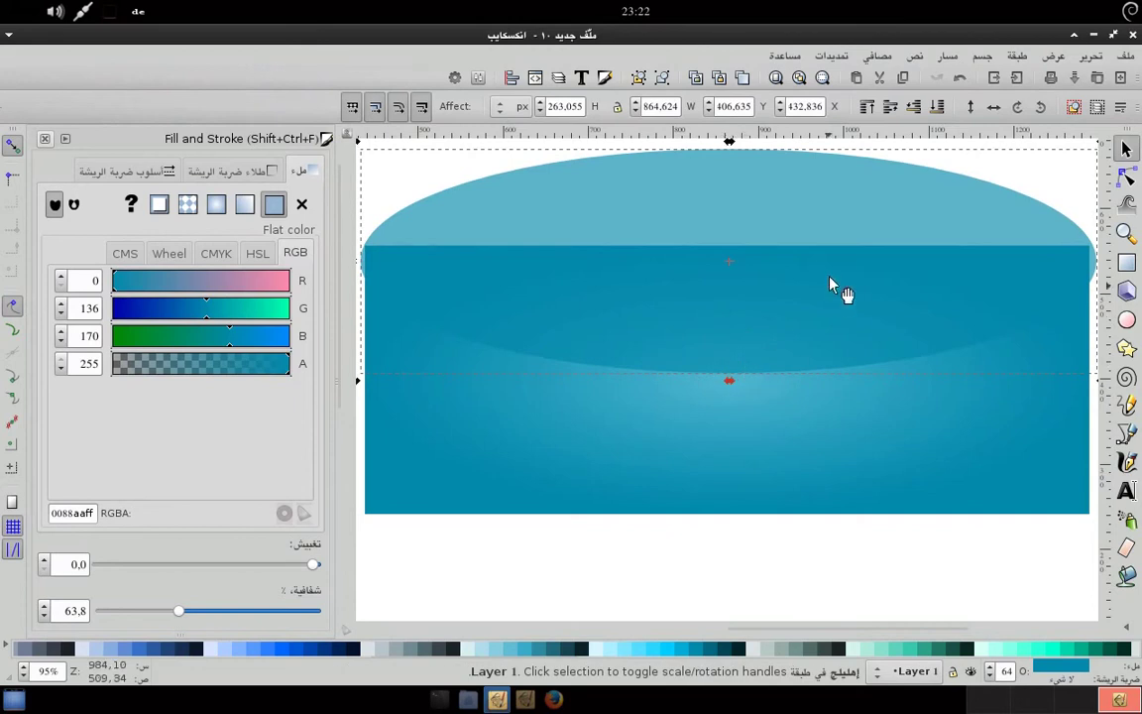
- Intersect the ellipse with the rectangle, keeping only their overlap
shift+click(818, 473)
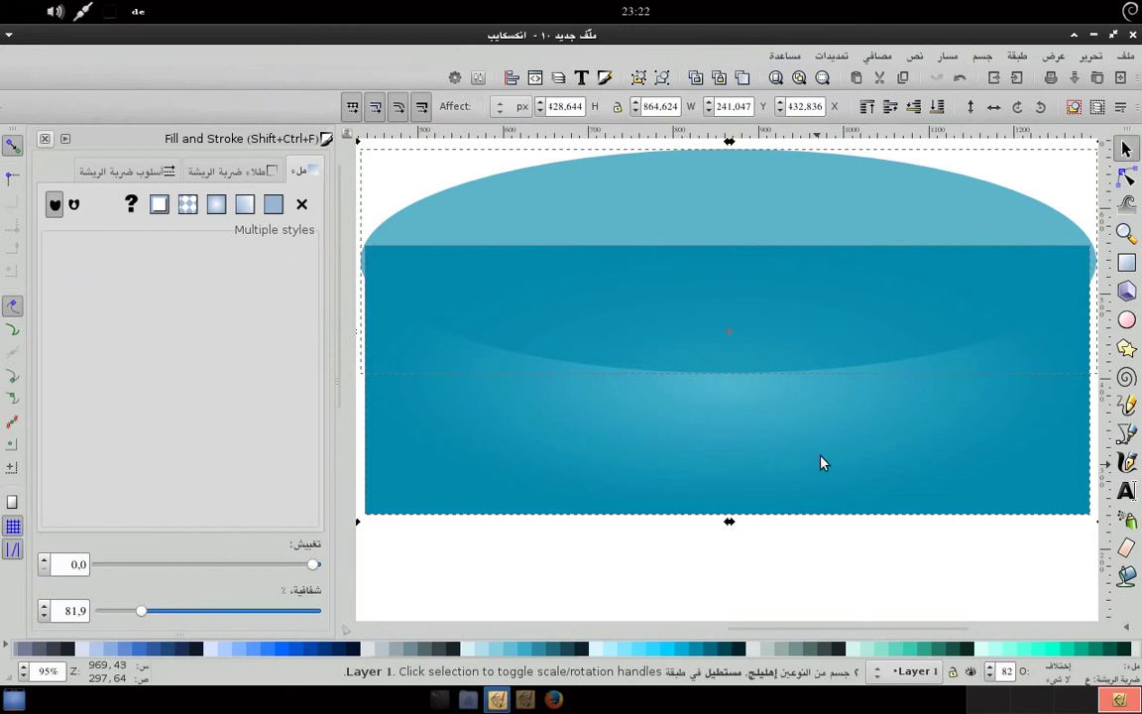
click(949, 56)
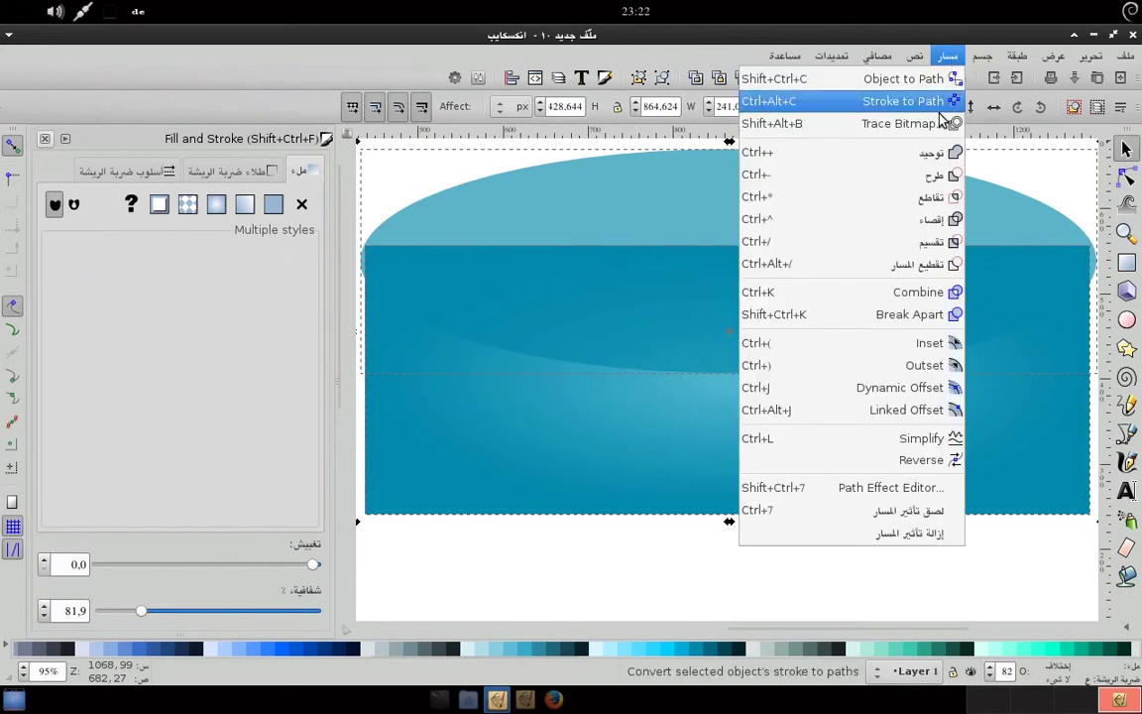
click(930, 197)
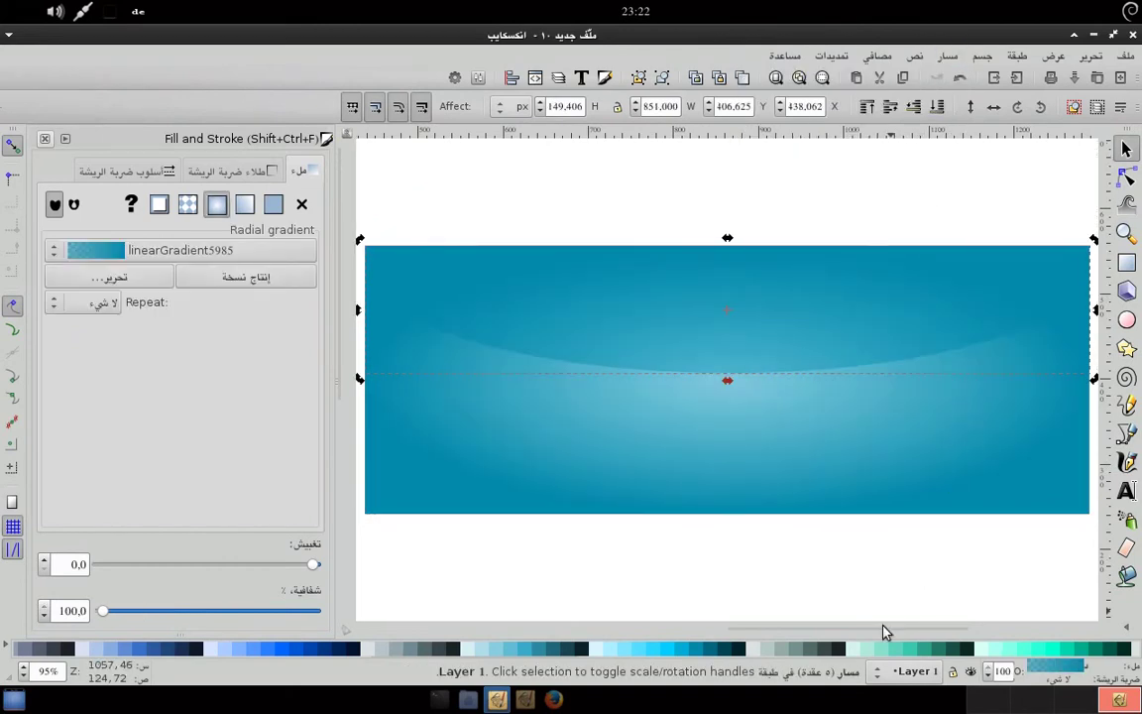
- Give the highlight shape a flat white fill at about 8.5% opacity
drag(925, 660, 1127, 656)
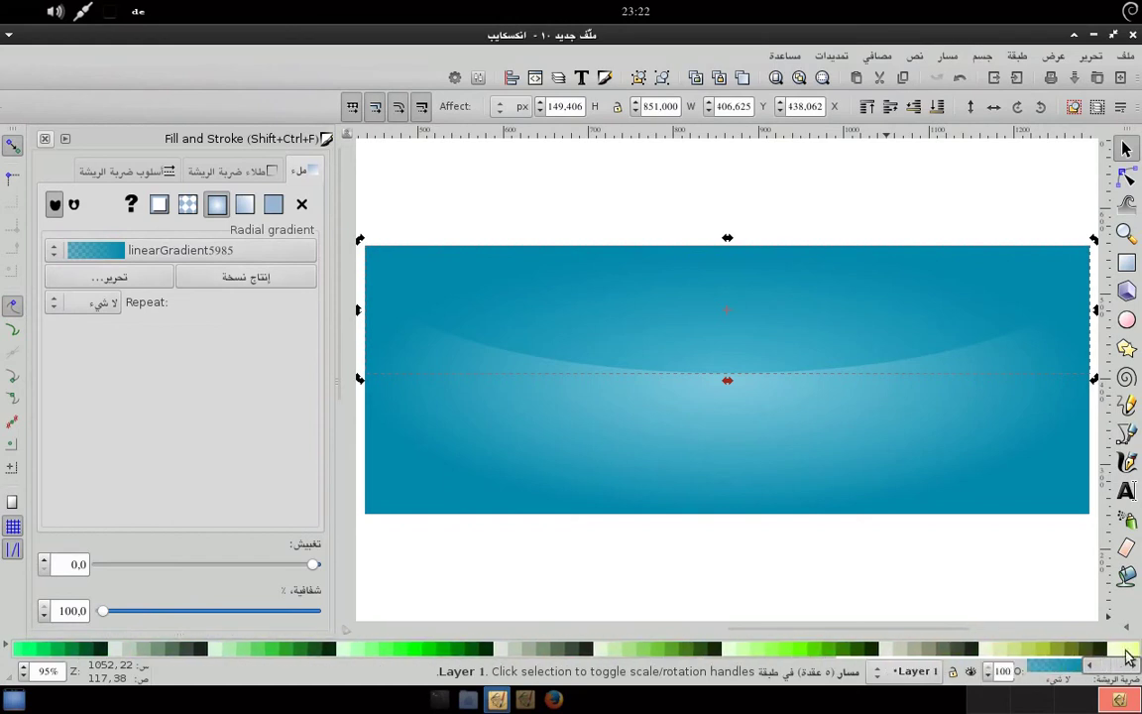
scroll(1120, 671, right, 1)
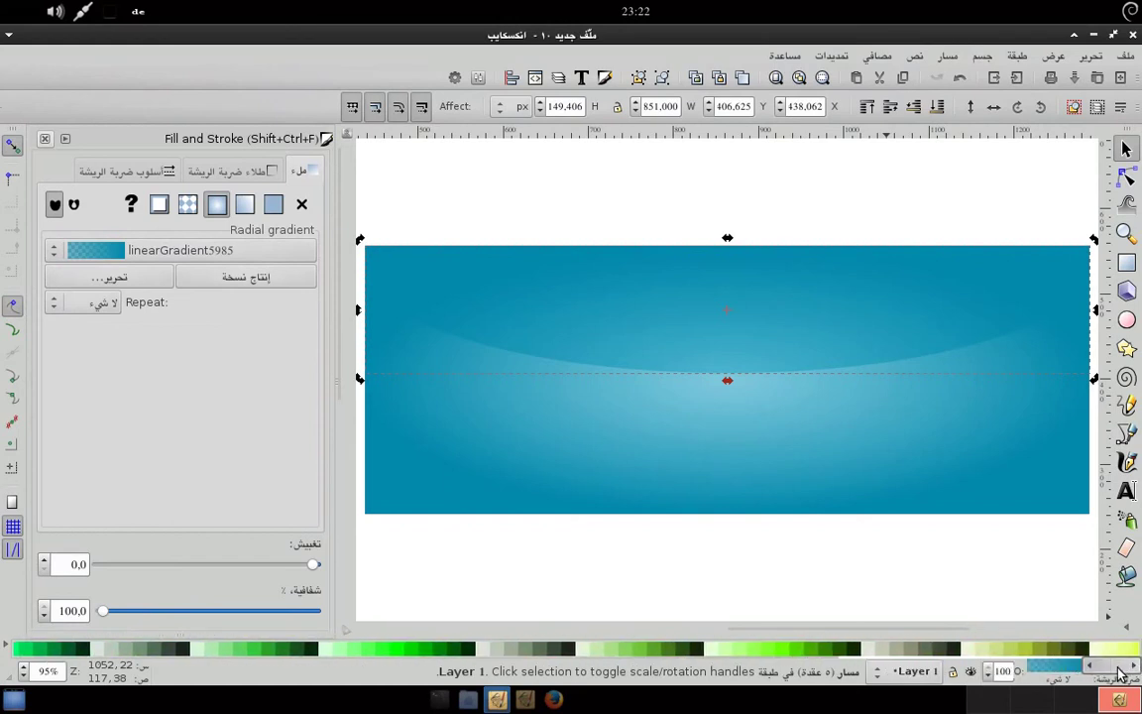
drag(1121, 675, 1024, 674)
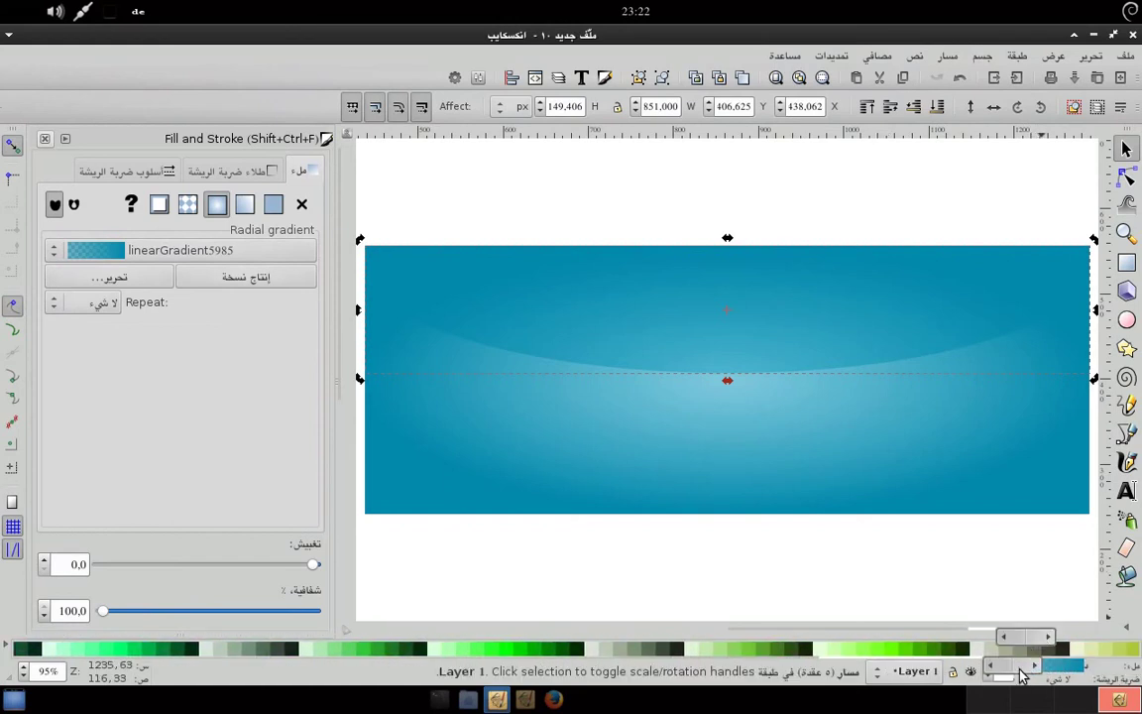
scroll(1023, 675, right, 4)
scroll(1021, 674, right, 4)
scroll(1007, 674, right, 4)
scroll(1011, 670, right, 4)
scroll(1092, 666, right, 3)
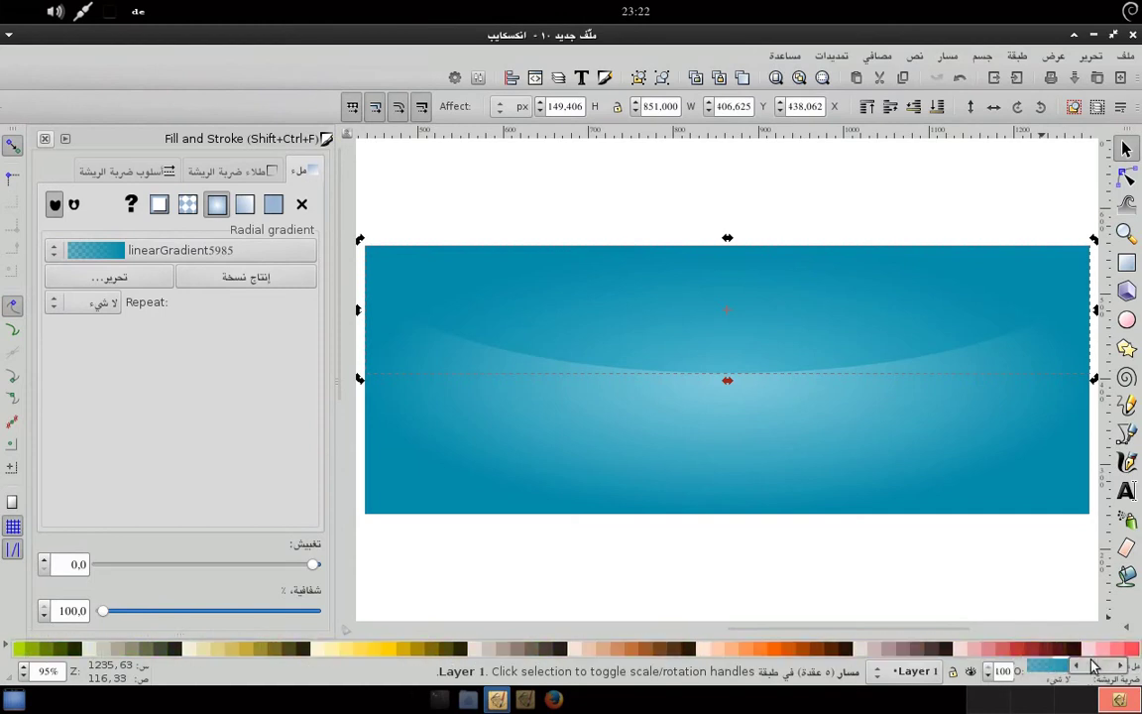
scroll(1092, 667, right, 3)
scroll(1091, 667, right, 3)
scroll(1089, 669, right, 3)
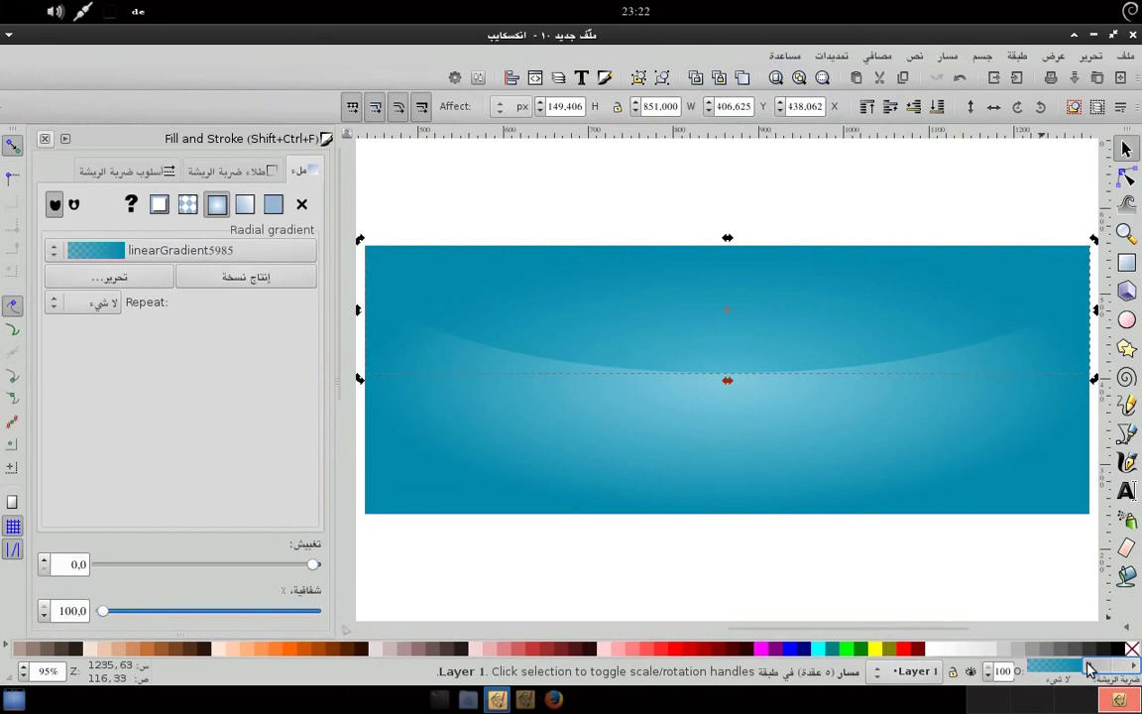
click(927, 650)
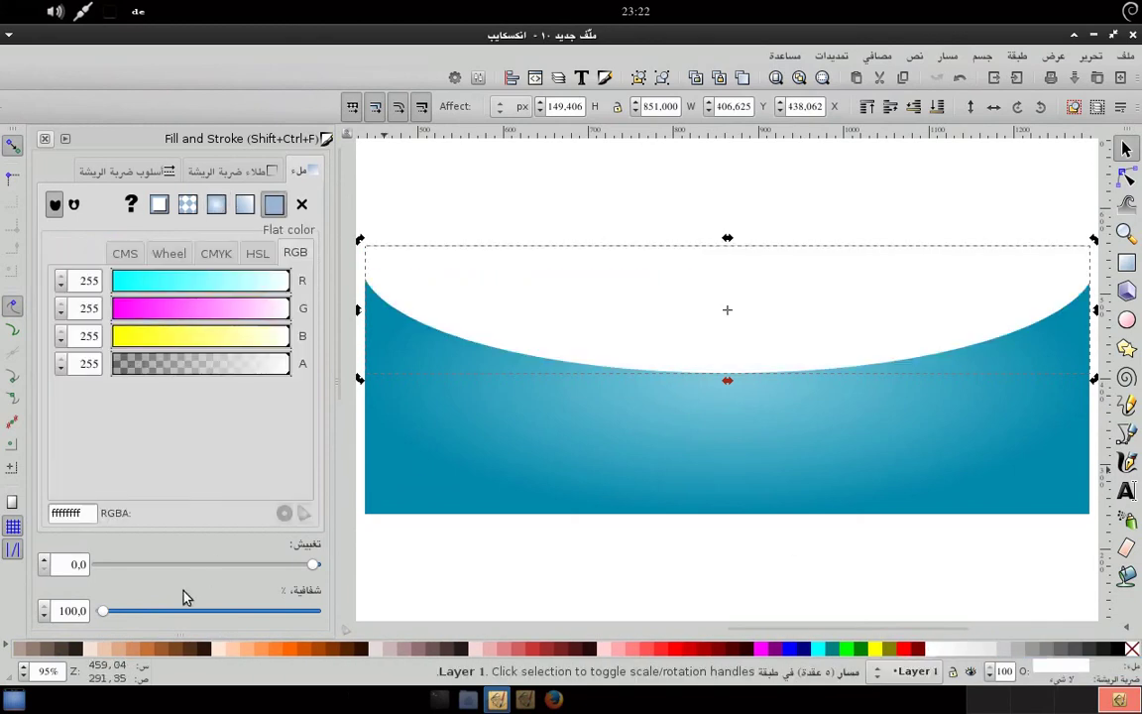
drag(102, 610, 297, 615)
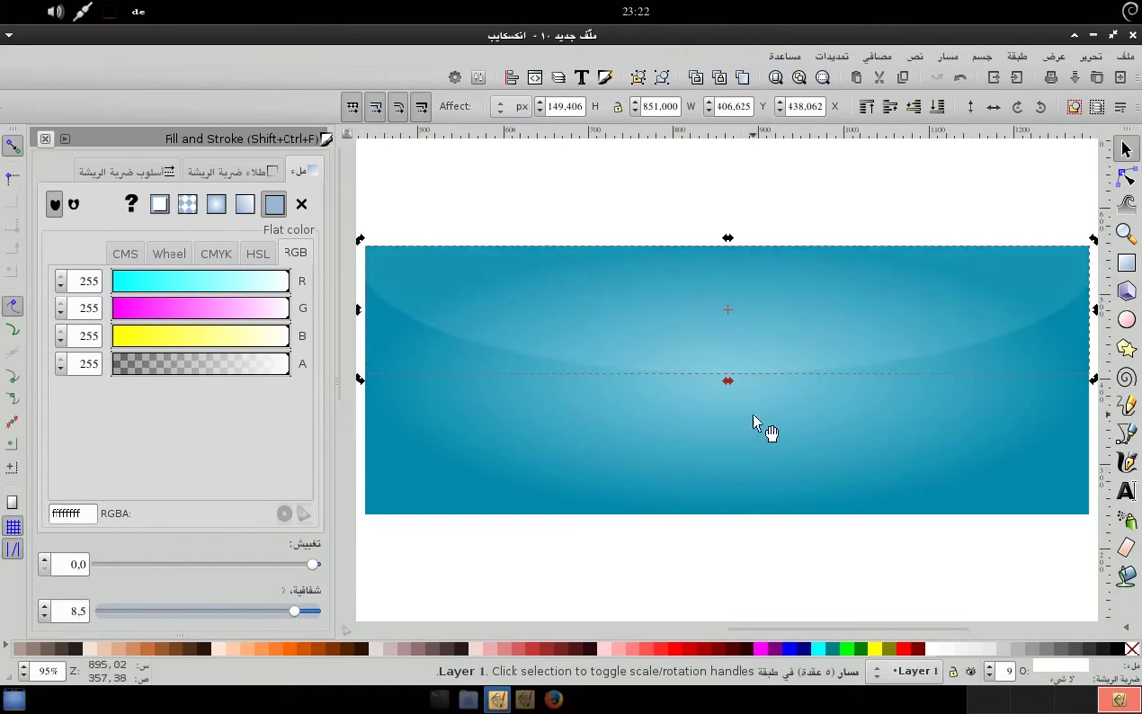
- Stretch the highlight slightly taller to 154.6 px, then deselect it
click(796, 210)
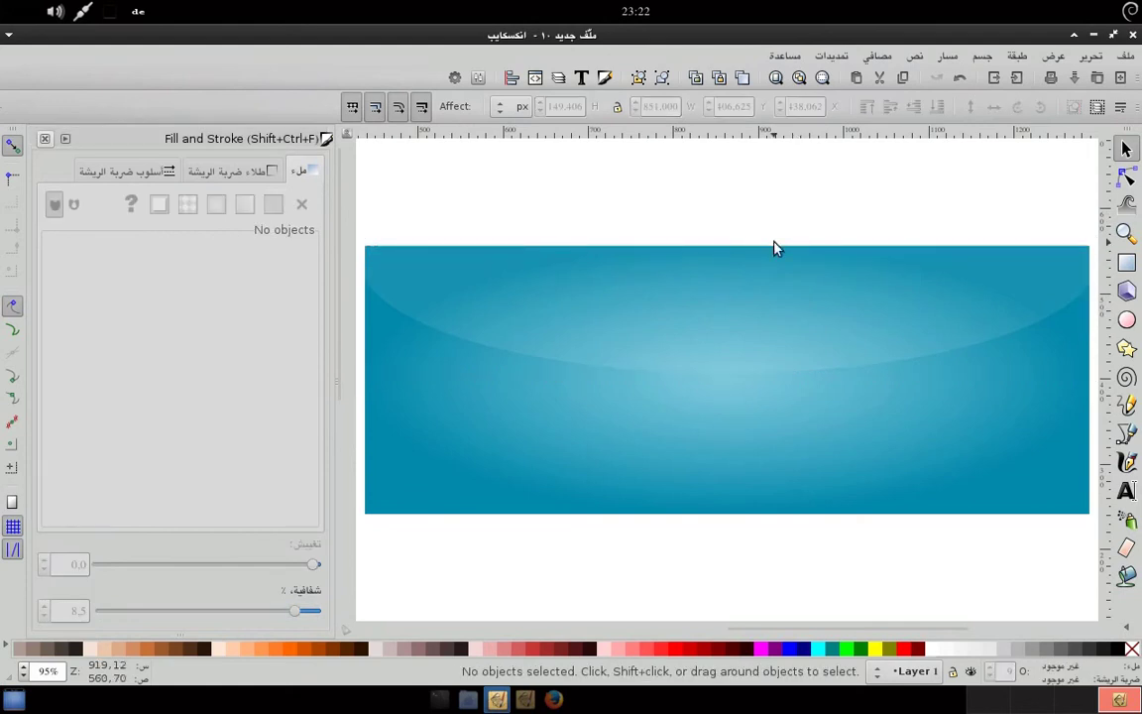
click(727, 327)
drag(729, 377, 728, 388)
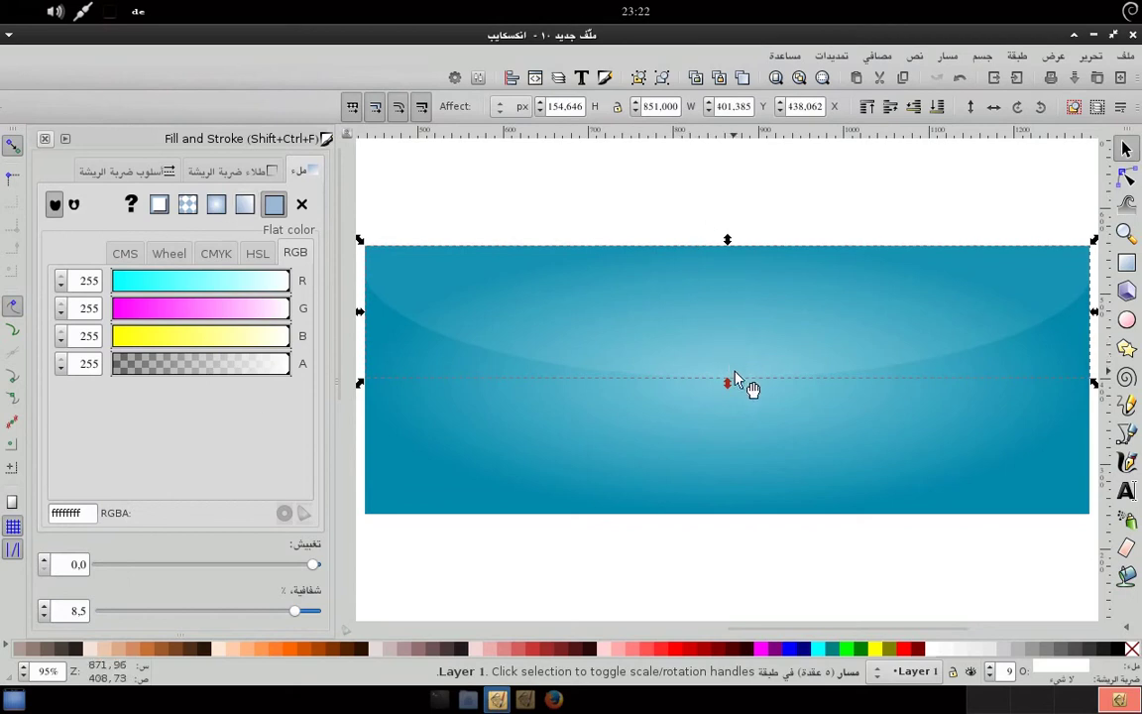
click(855, 171)
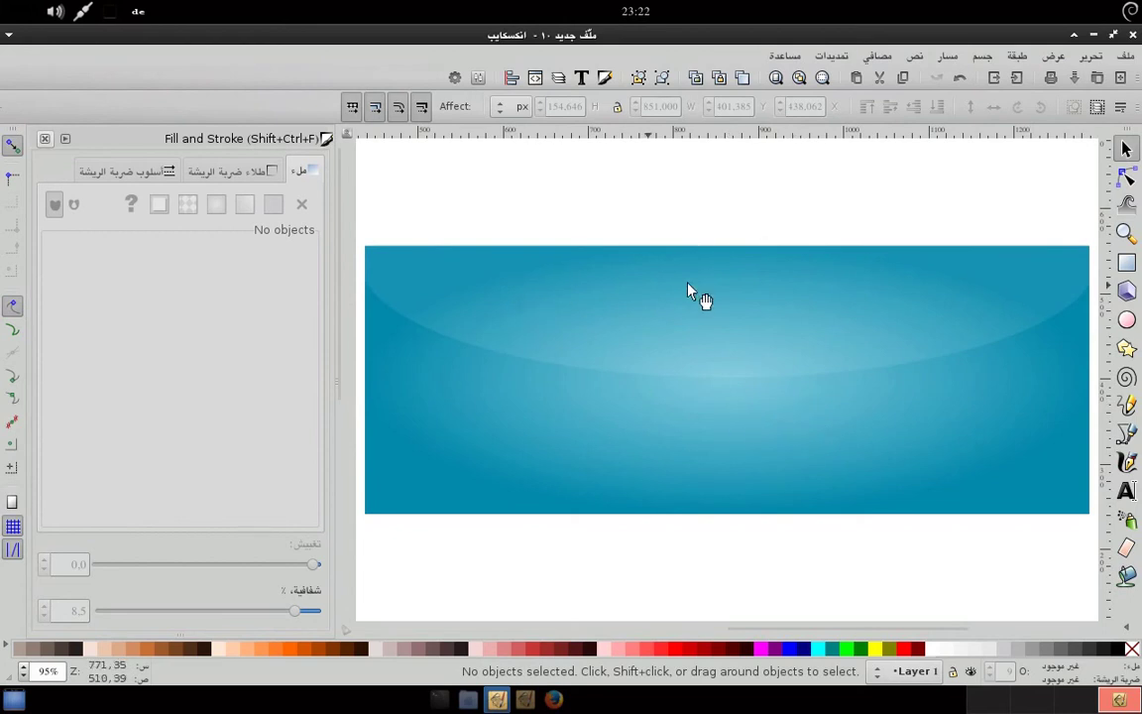
mouse_move(585, 633)
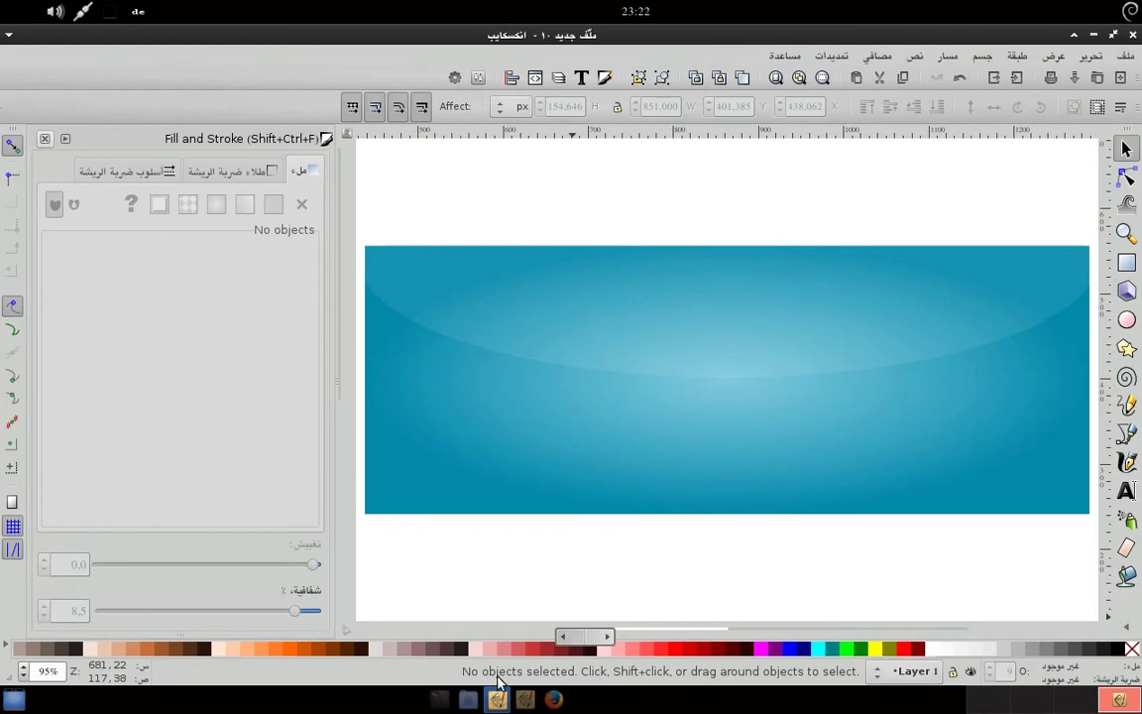
- Copy the logo group from cover_1.svg and paste it into the banner
click(525, 700)
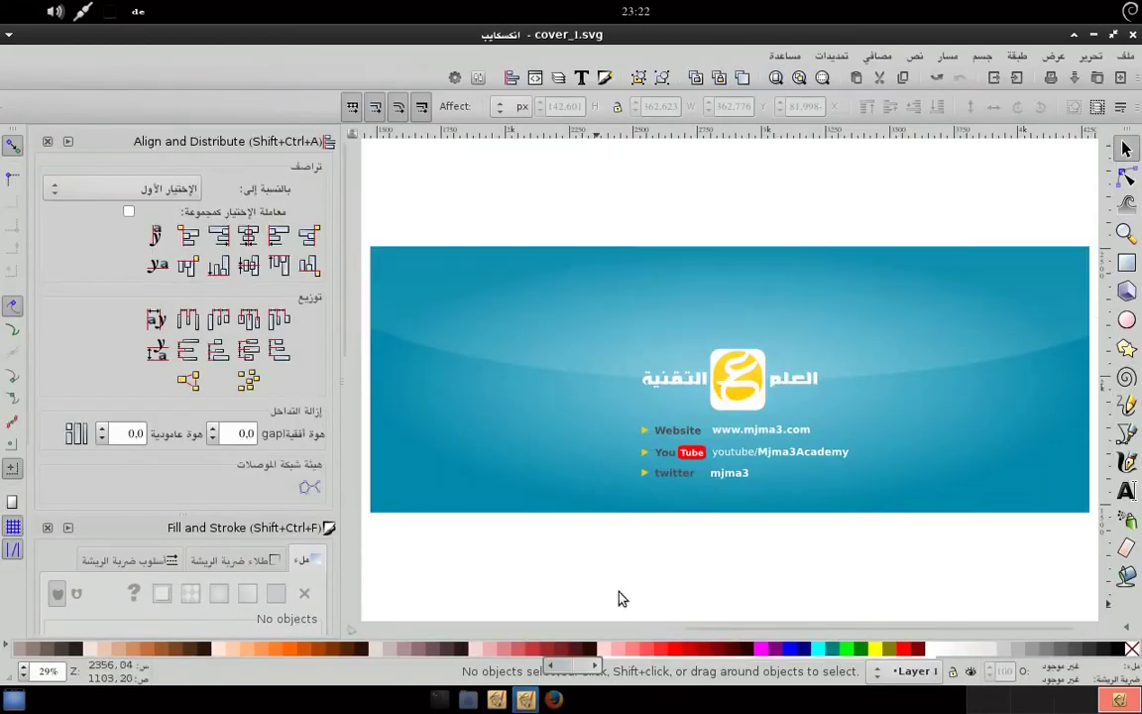
click(722, 405)
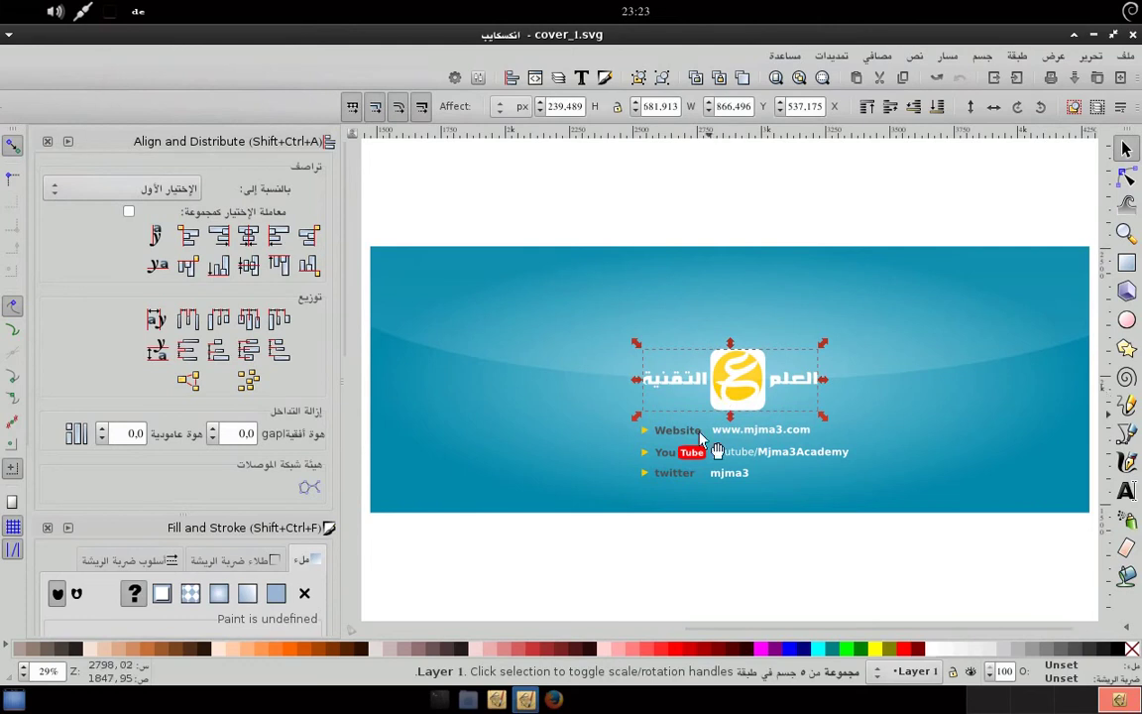
key(alt+Tab)
click(657, 424)
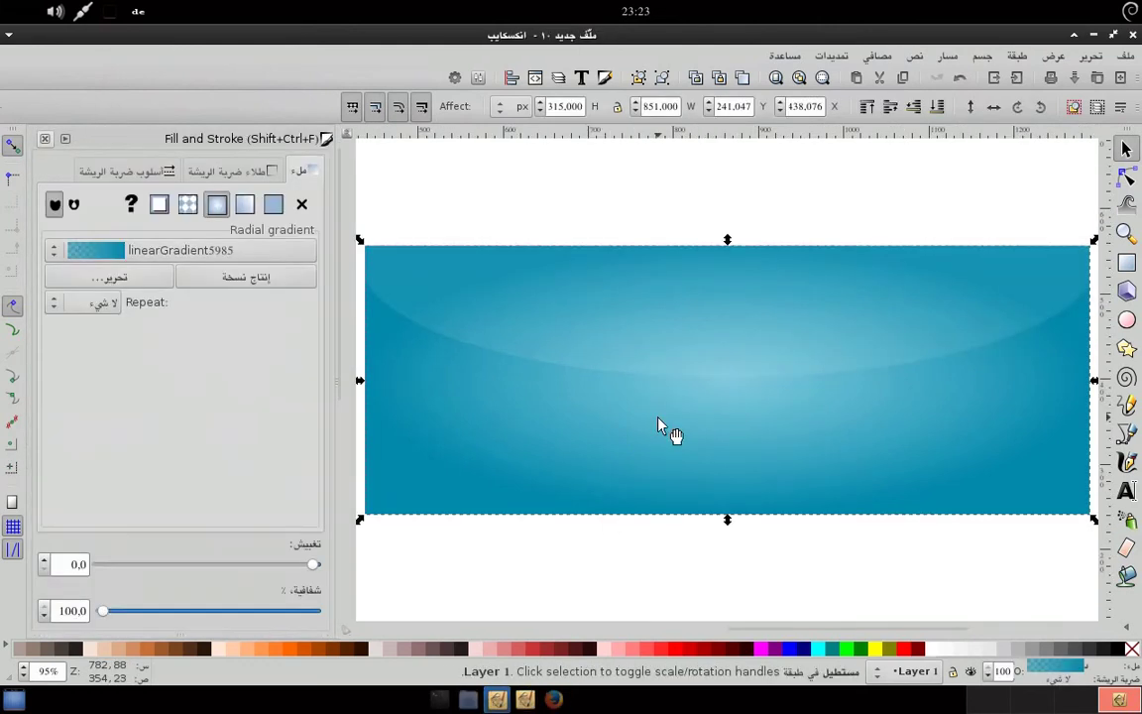
key(ctrl+v)
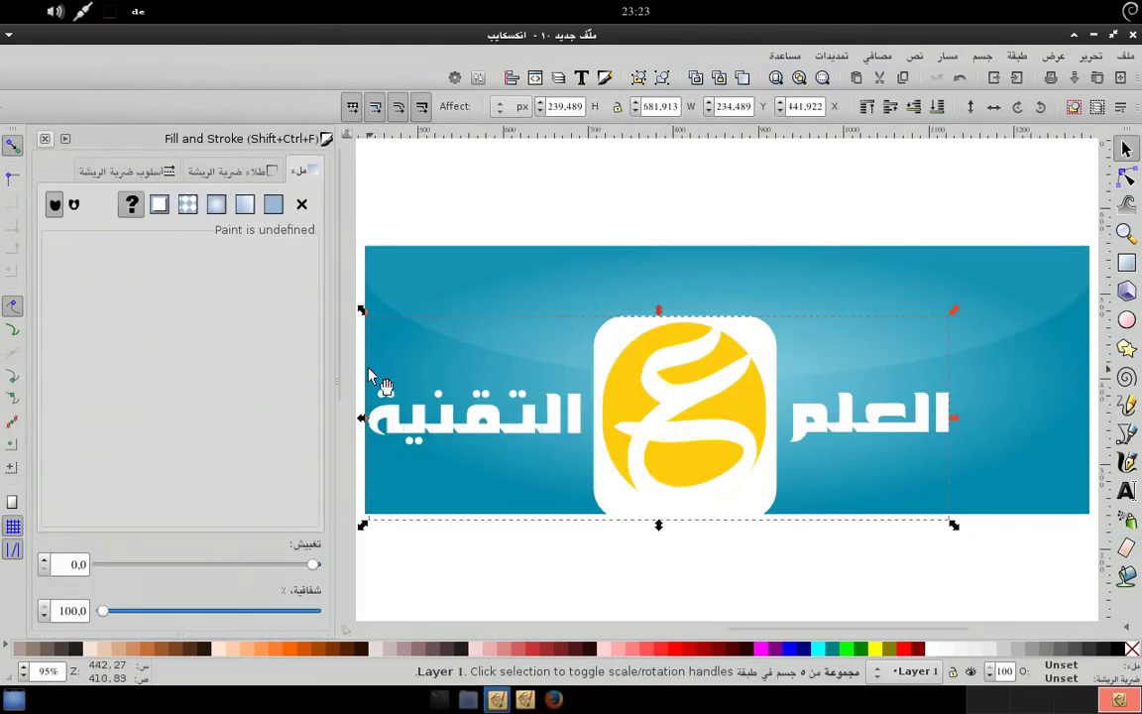
- Shrink the pasted logo and move it near the banner's centre
drag(369, 317, 492, 395)
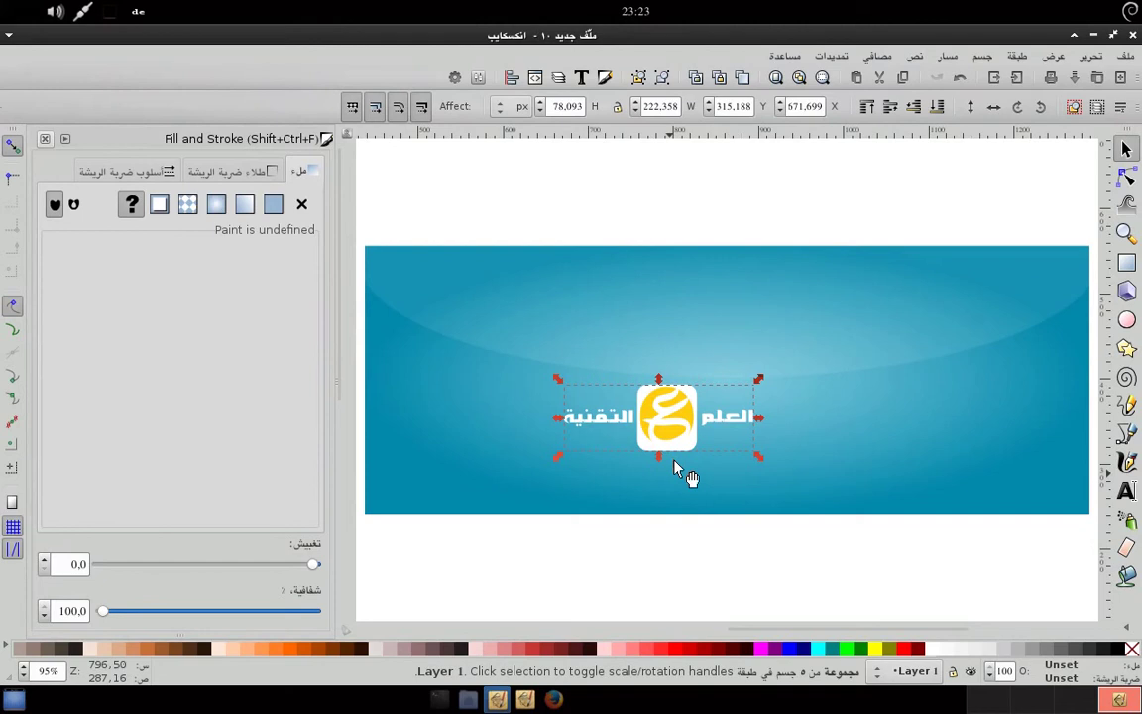
mouse_move(668, 412)
mouse_down()
mouse_move(664, 442)
mouse_move(744, 435)
mouse_up()
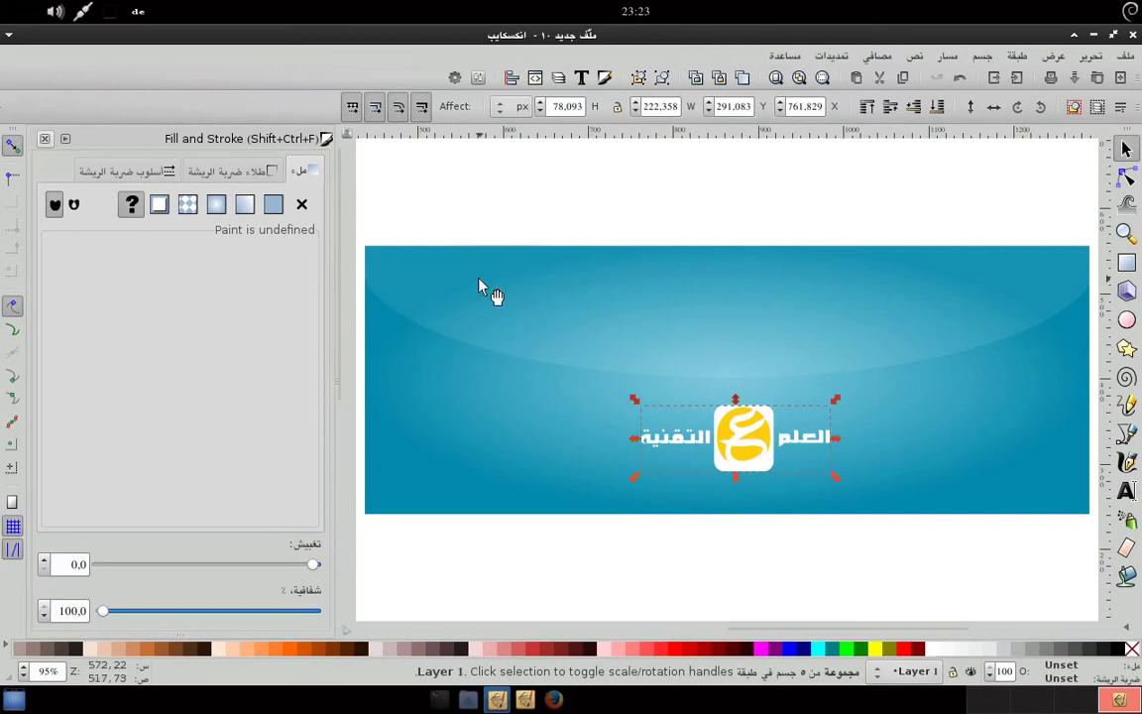
mouse_move(751, 464)
mouse_down()
mouse_move(739, 395)
mouse_move(788, 394)
mouse_move(700, 382)
mouse_up()
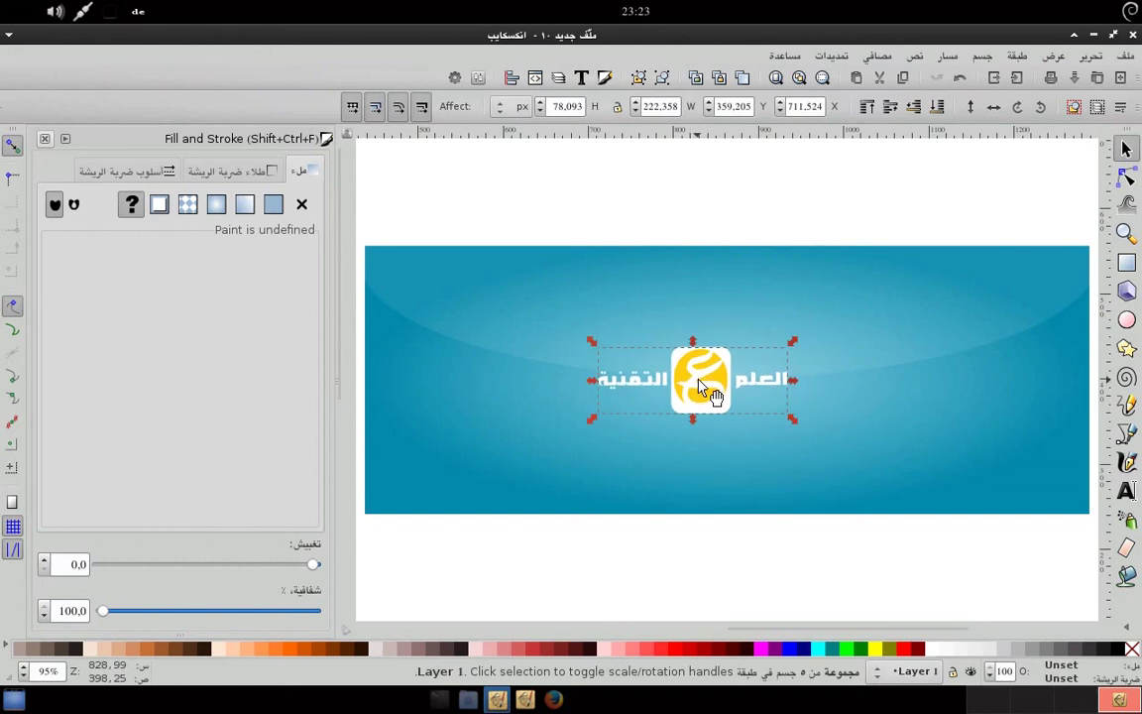
drag(700, 383, 783, 427)
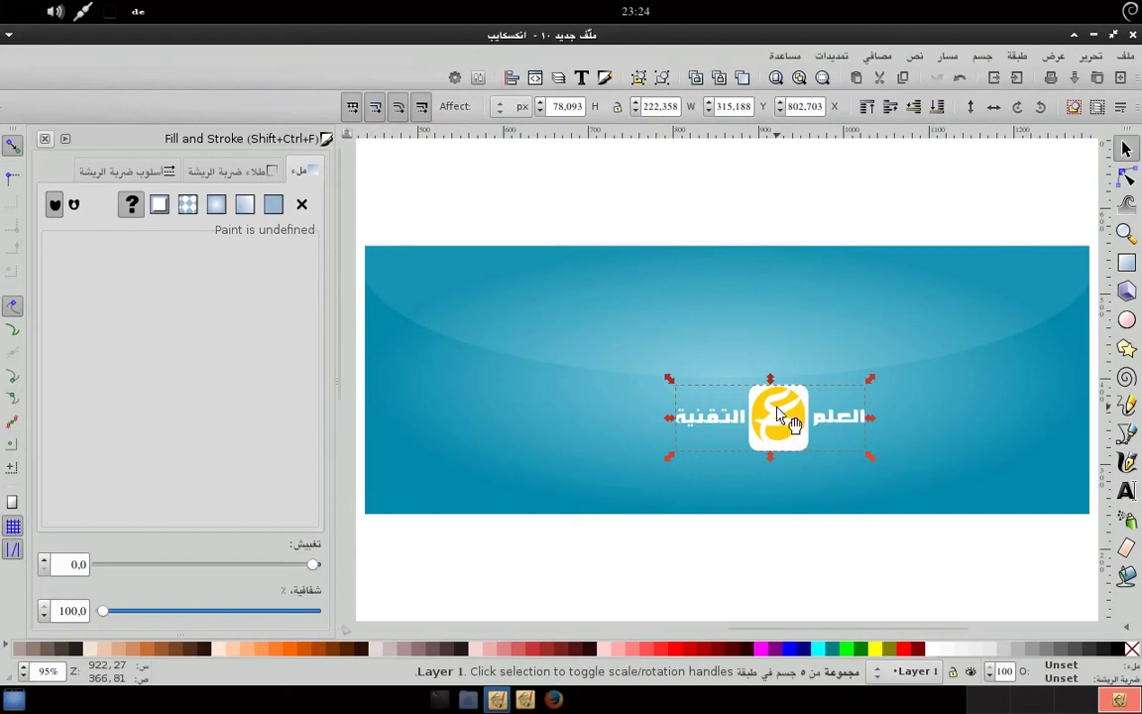
click(985, 56)
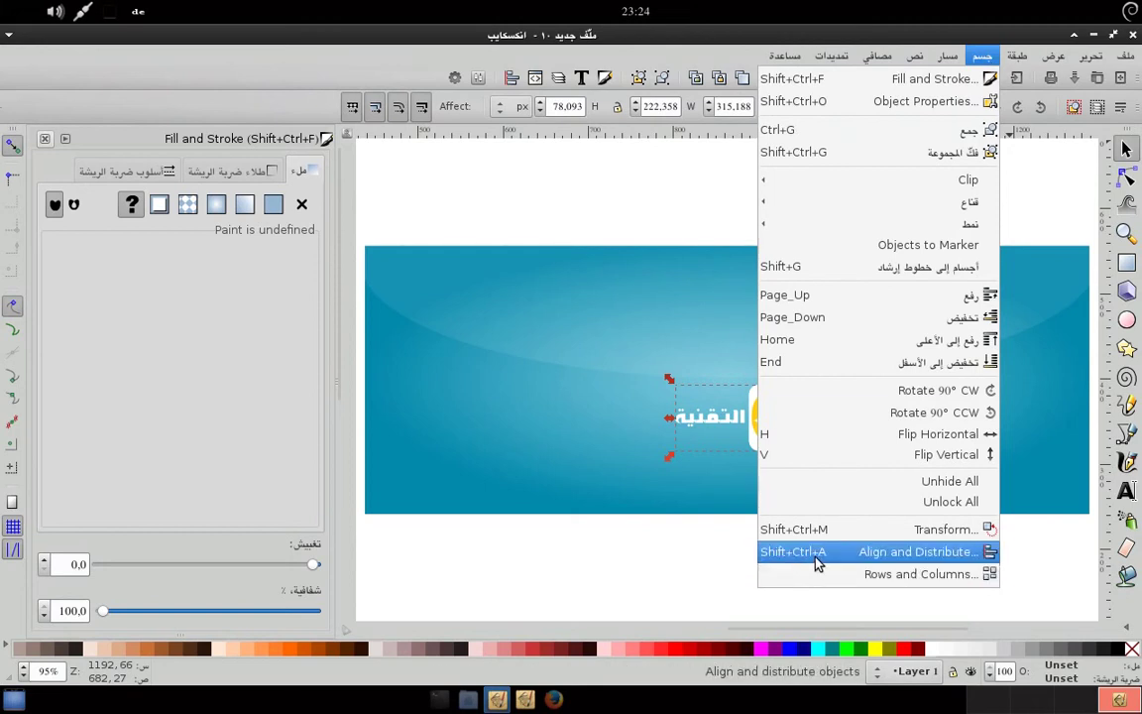
- Open Align and Distribute and select the logo together with the blue background
click(456, 133)
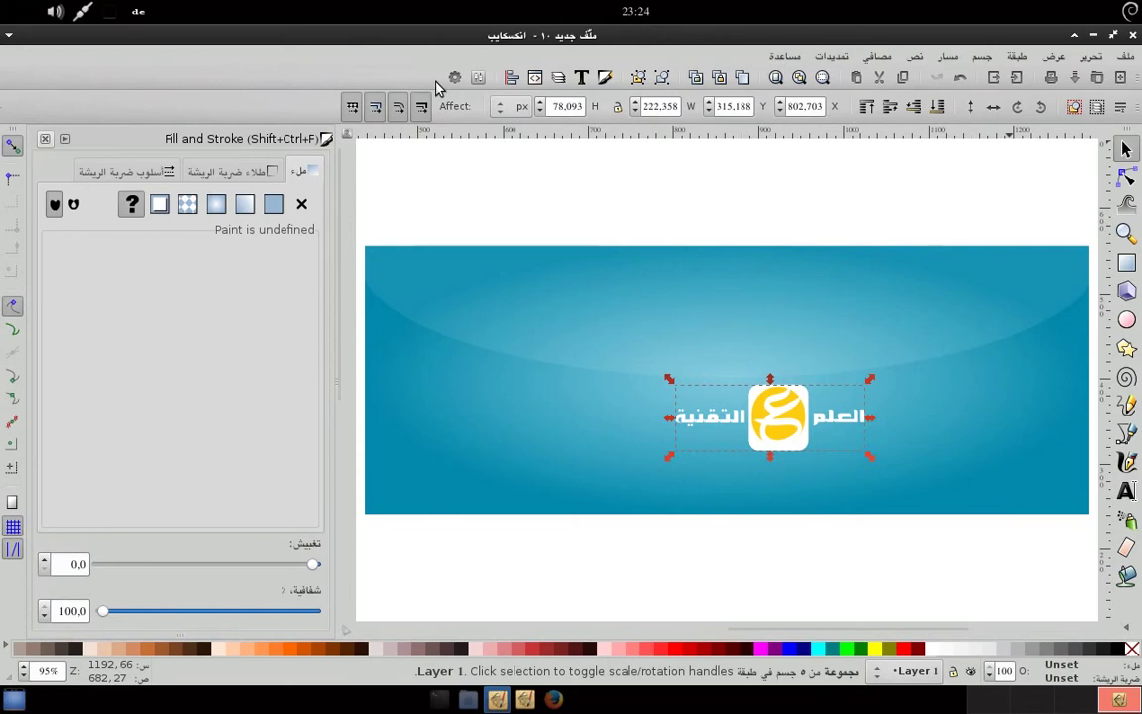
click(512, 78)
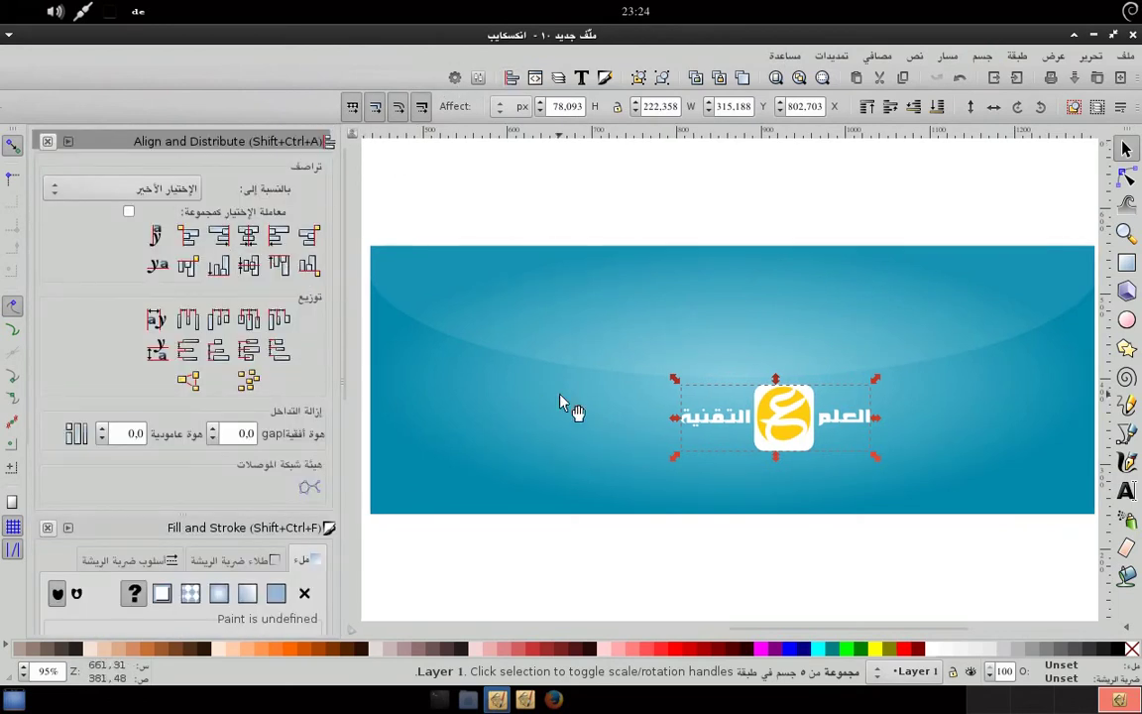
click(627, 562)
click(784, 442)
key(shift)
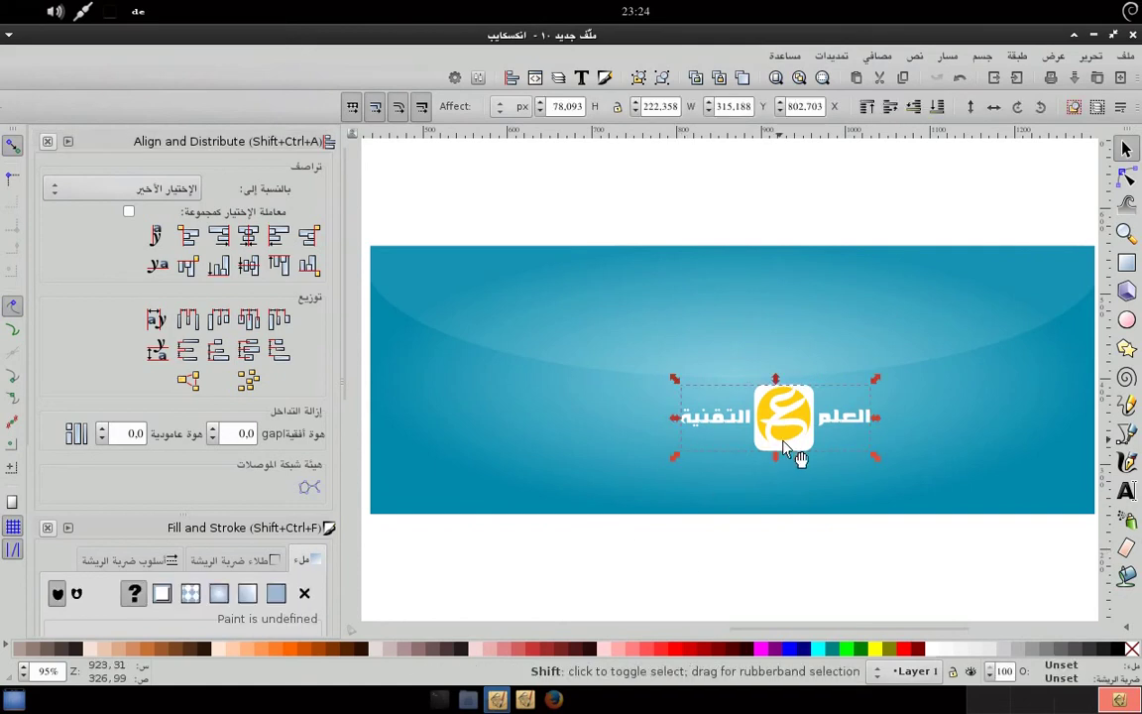
shift+click(503, 458)
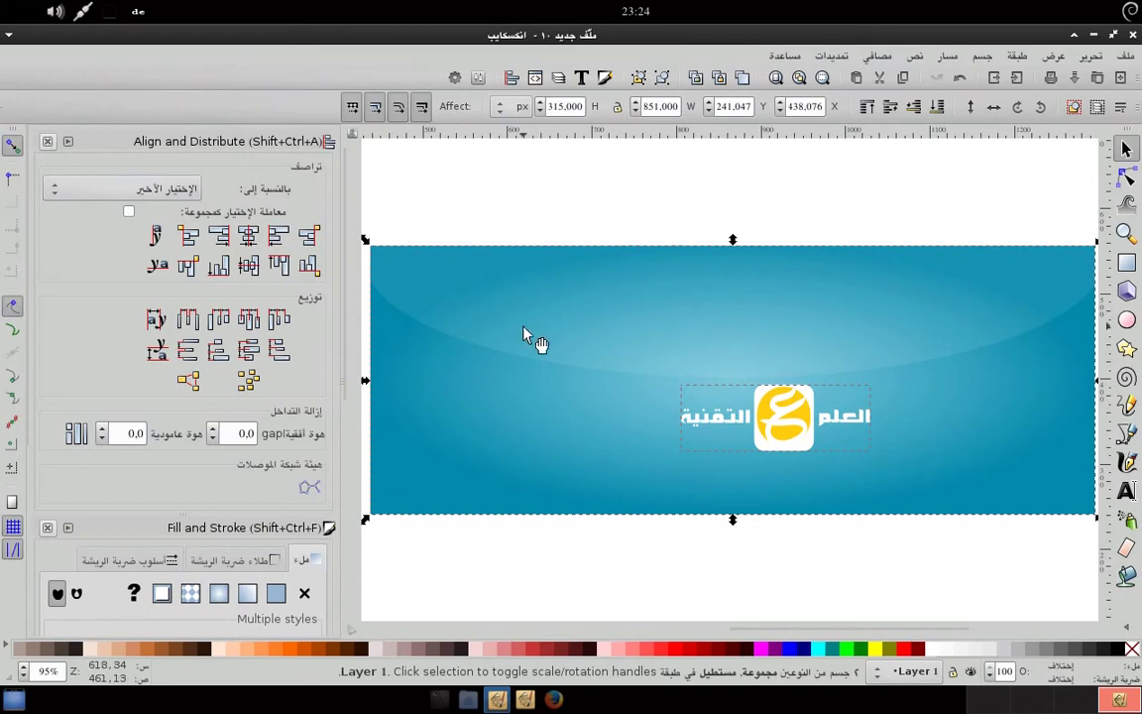
- Centre the logo on both the horizontal and vertical axes, then deselect
click(256, 243)
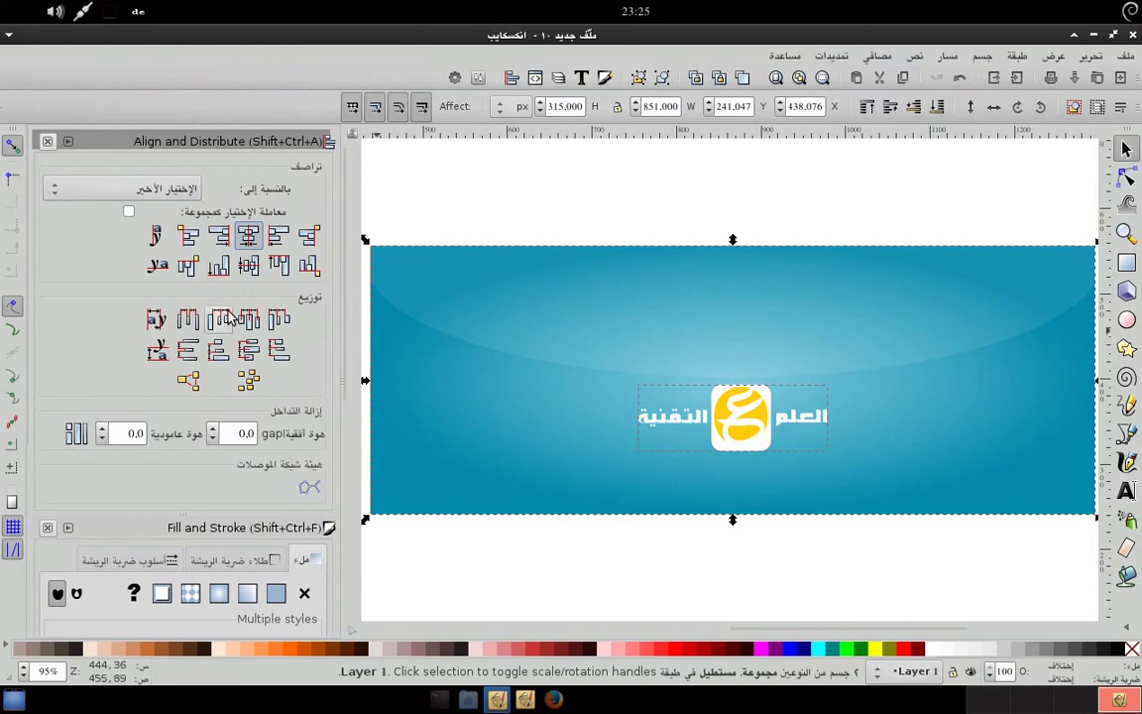
click(248, 265)
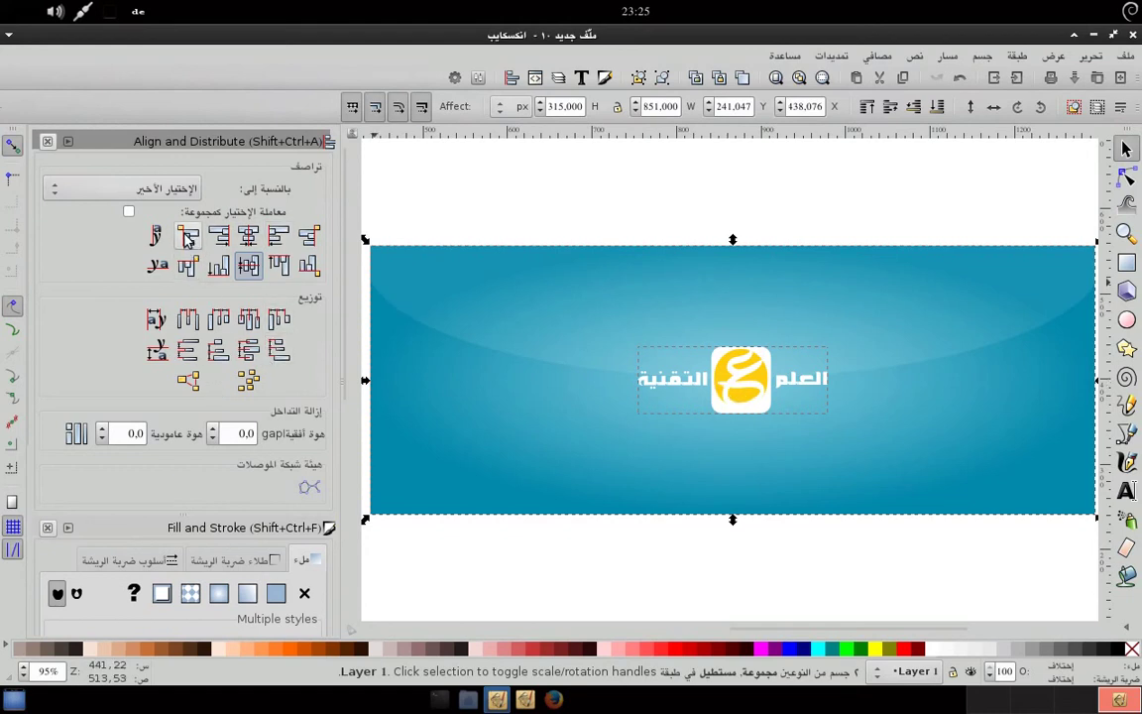
click(249, 264)
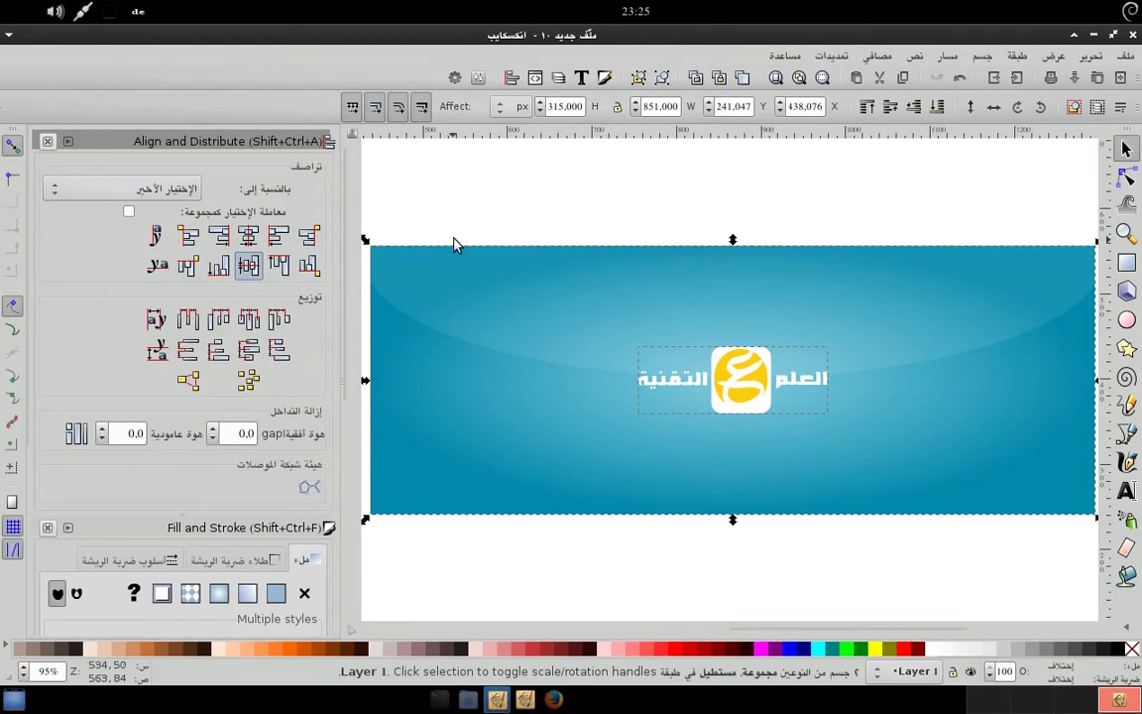
click(493, 206)
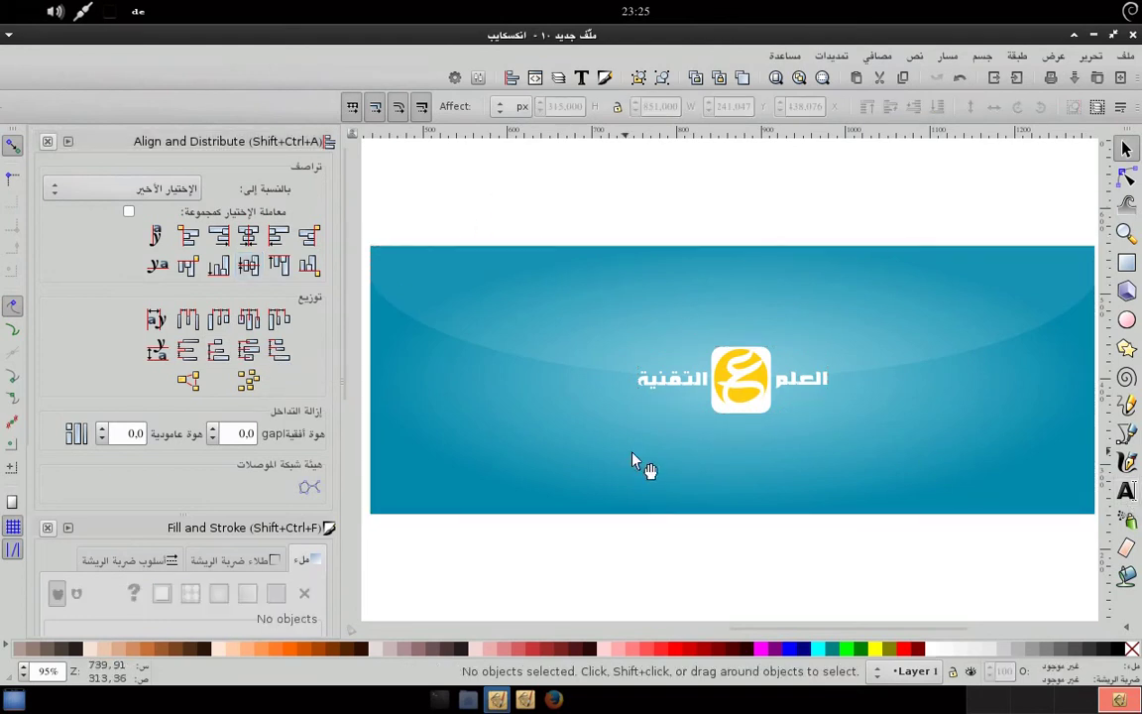
- Add a small 'Website' text label below the logo's left side
key(t)
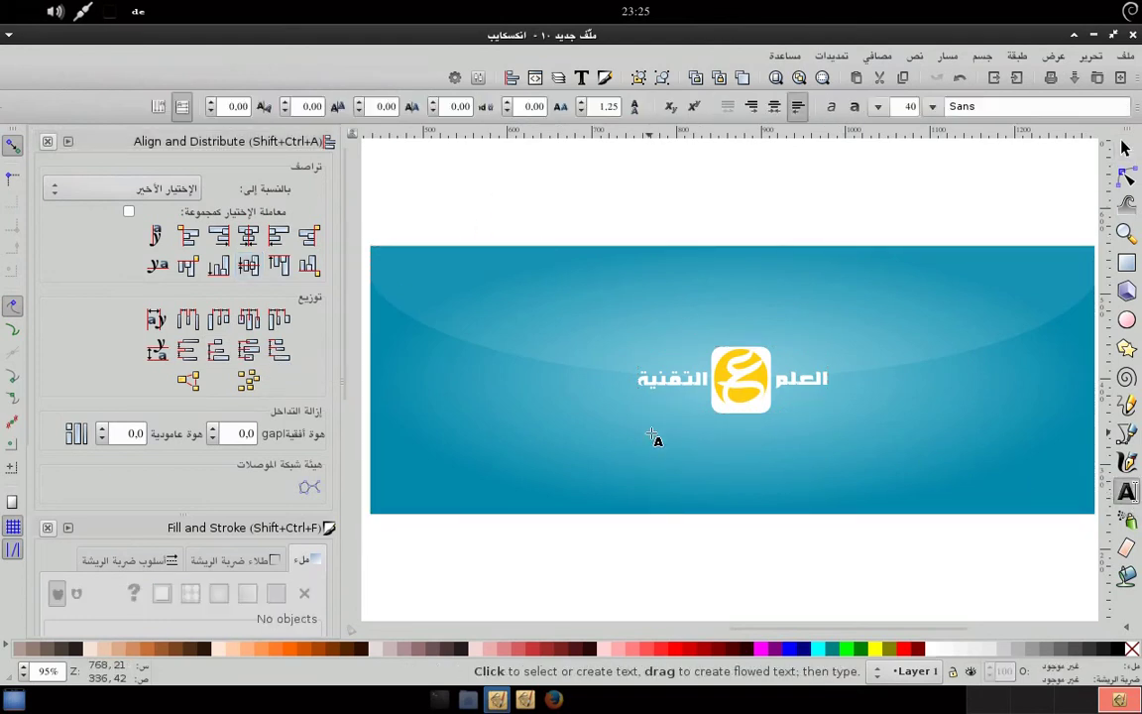
click(651, 433)
text(W)
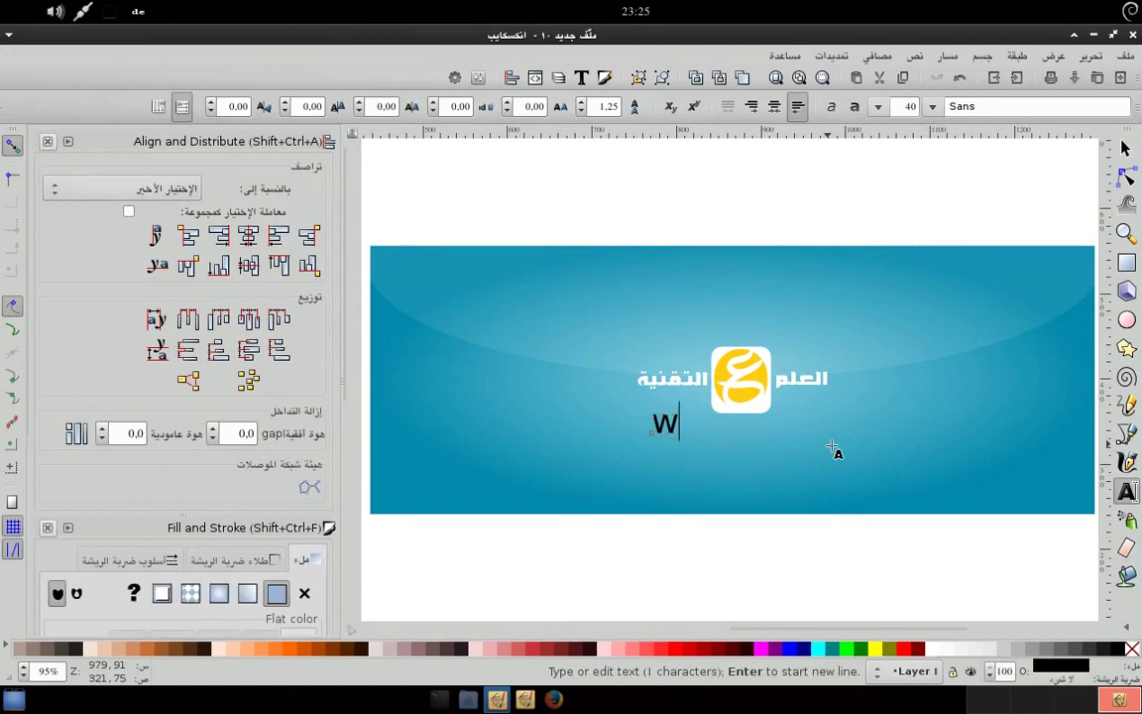
text(EB)
key(BackSpace)
key(BackSpace)
key(BackSpace)
text(Webst)
key(BackSpace)
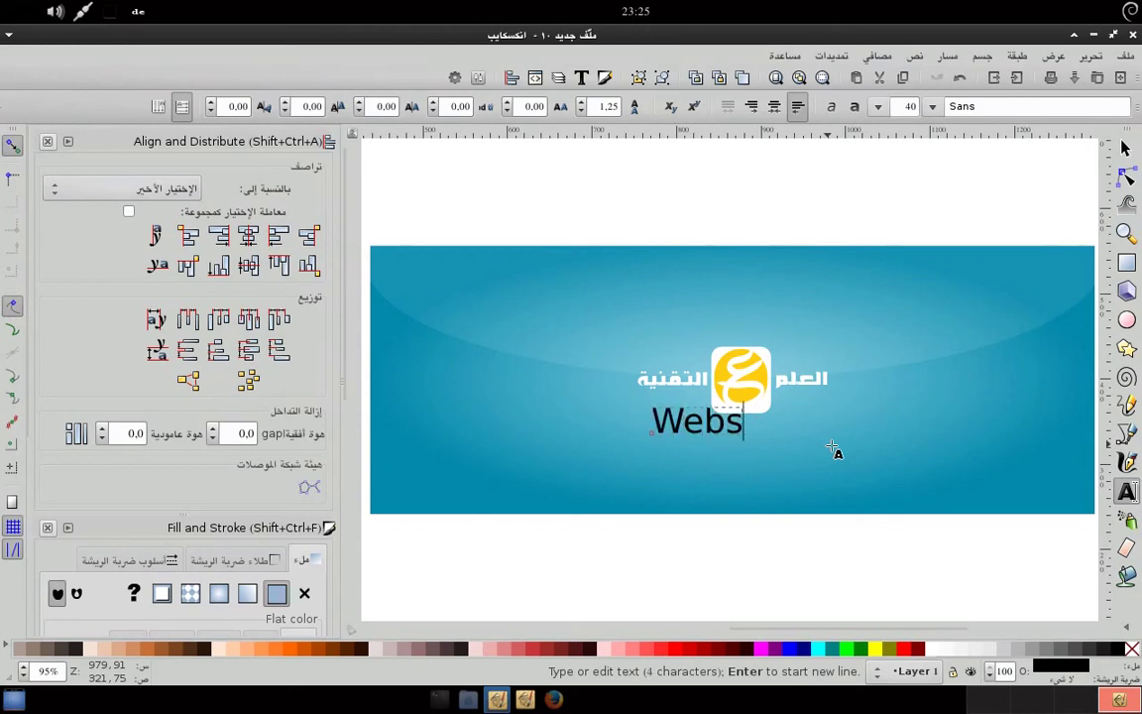
text(ite)
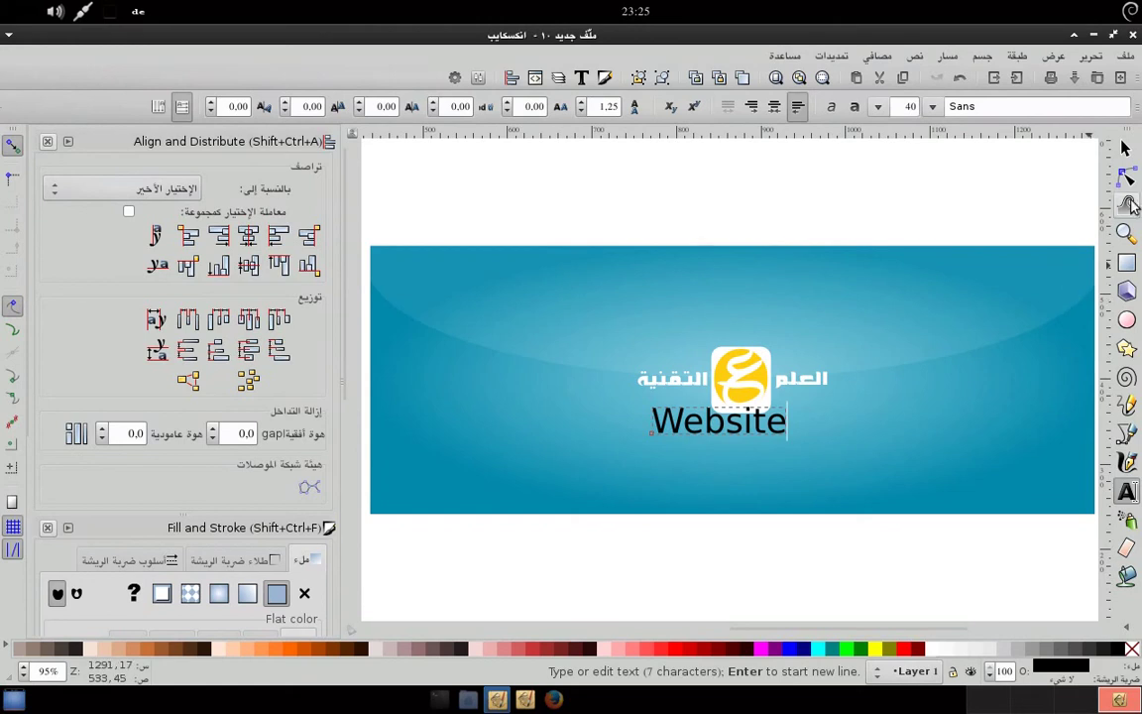
click(1126, 147)
drag(642, 438, 655, 412)
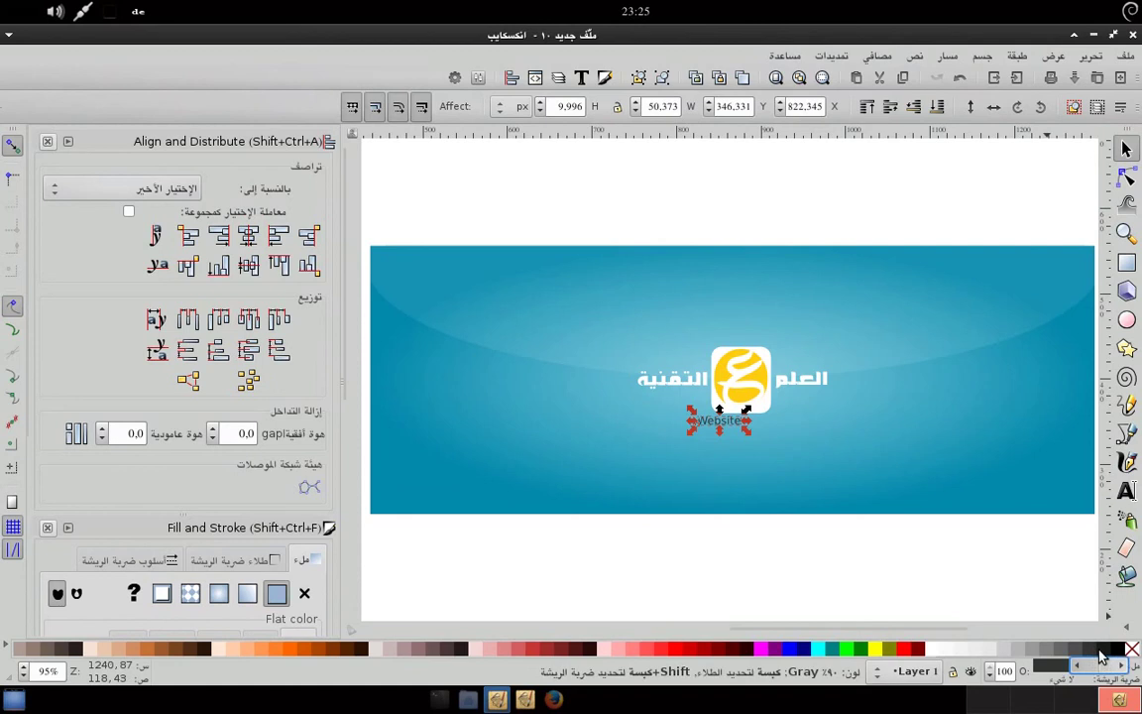
drag(720, 421, 664, 433)
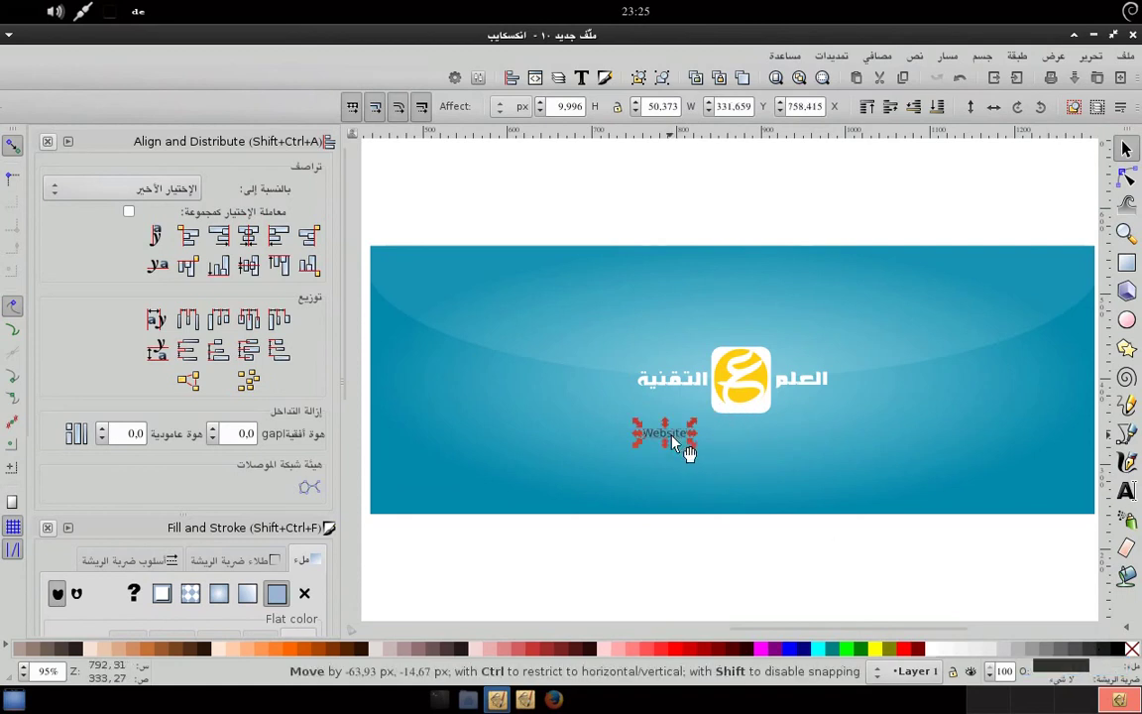
key(ctrl+d)
drag(684, 456, 843, 461)
double_click(831, 450)
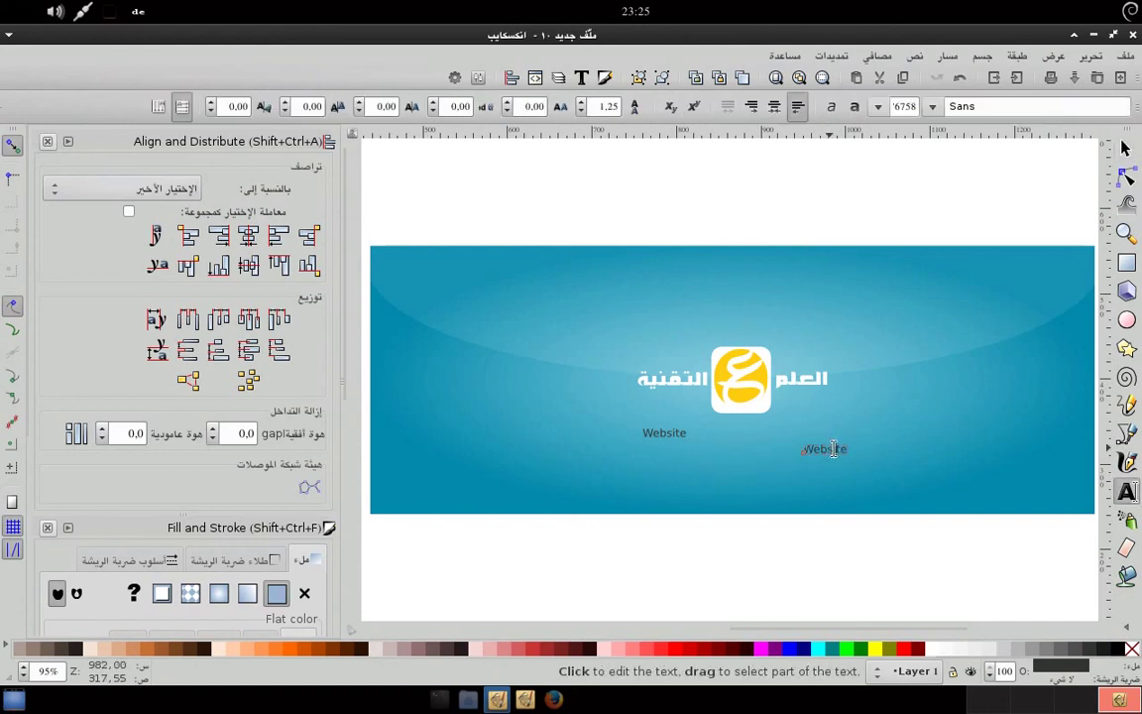
text(www)
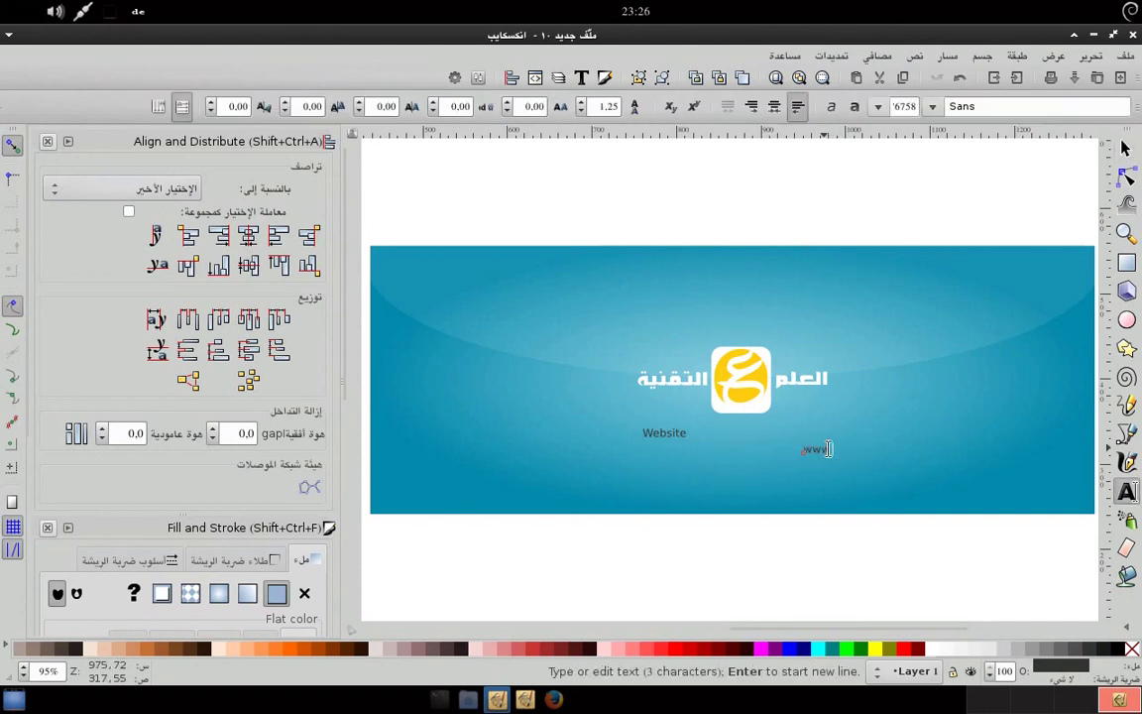
text(.mjma3.com)
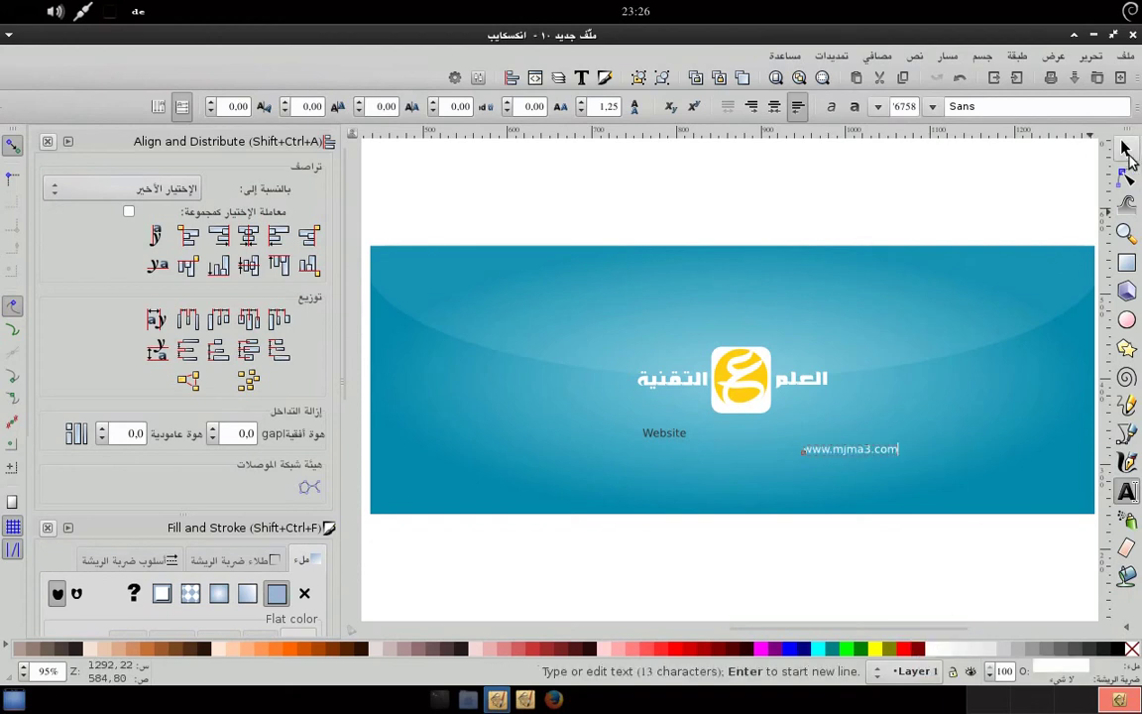
key(F1)
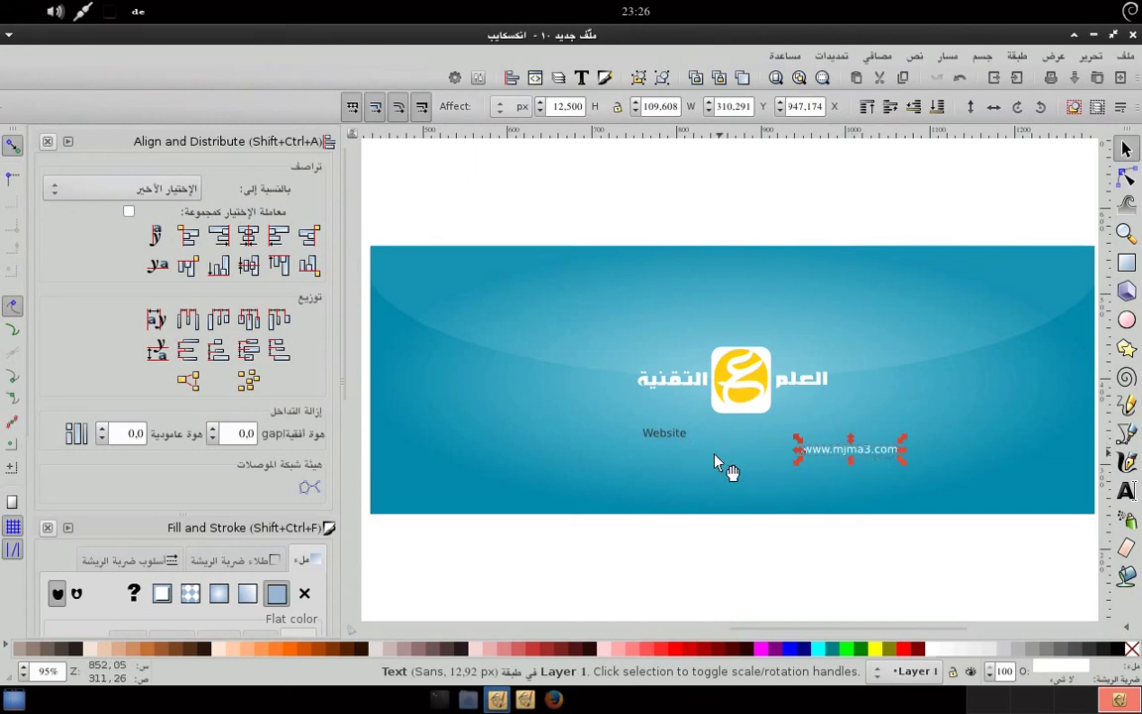
shift+click(677, 437)
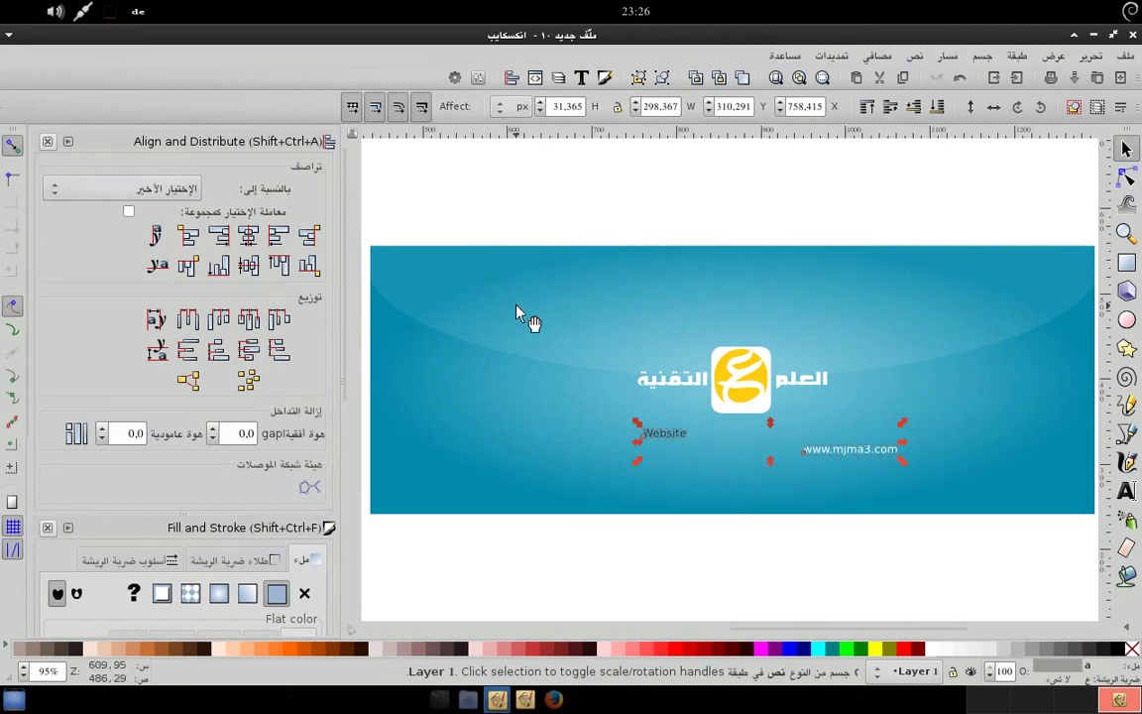
click(248, 264)
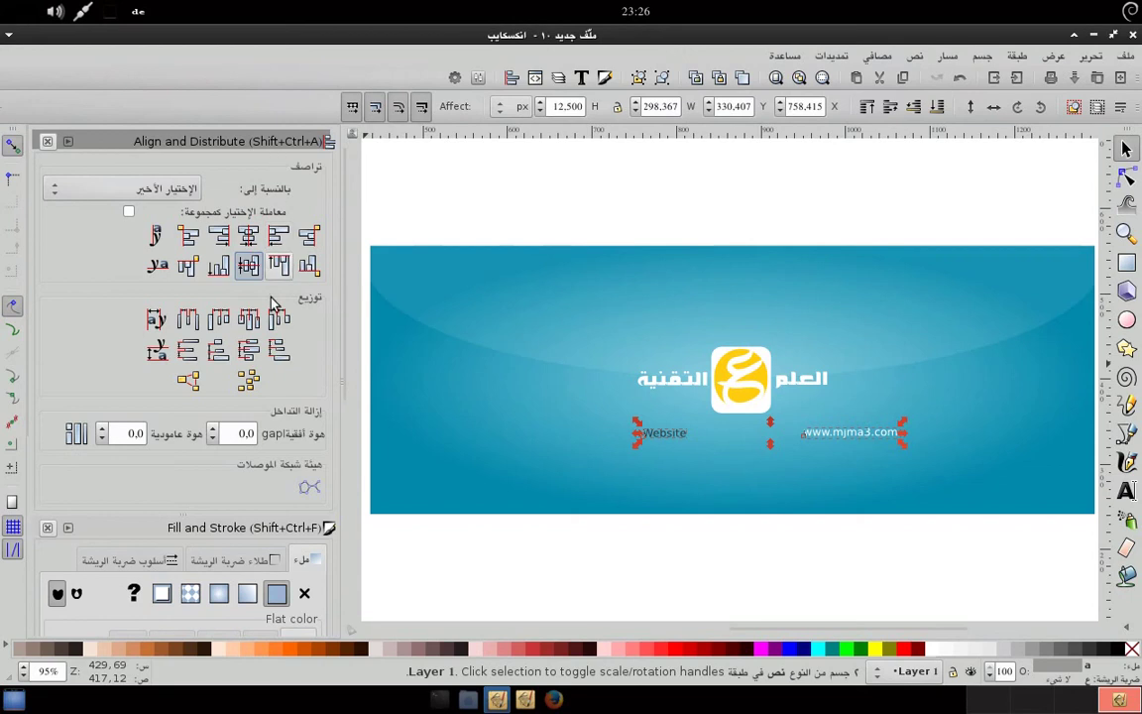
click(719, 559)
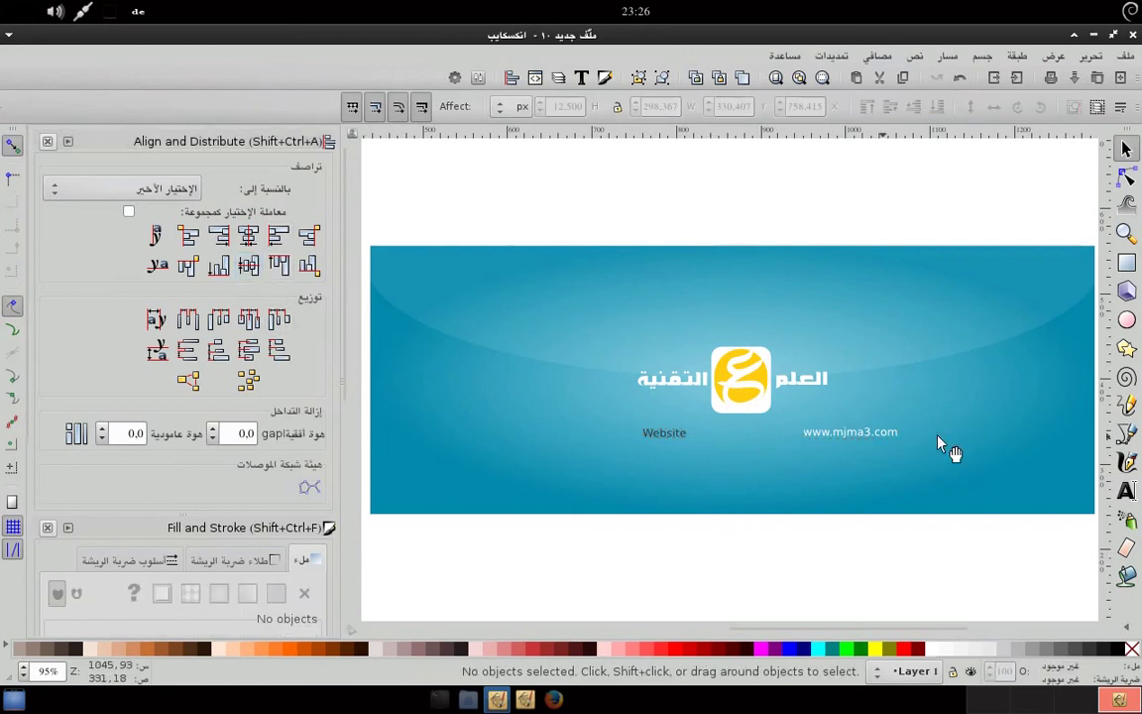
click(885, 434)
key(Left)
key(Left)
key(Left)
key(Left)
key(Left)
key(Left)
key(Left)
key(Left)
key(Left)
key(Left)
key(Left)
key(Left)
key(Left)
key(Left)
key(Left)
key(Left)
key(Left)
key(Left)
key(Left)
key(Left)
key(Left)
key(Left)
key(Left)
key(Left)
key(Left)
- Select both text lines together with the blue banner background
click(775, 568)
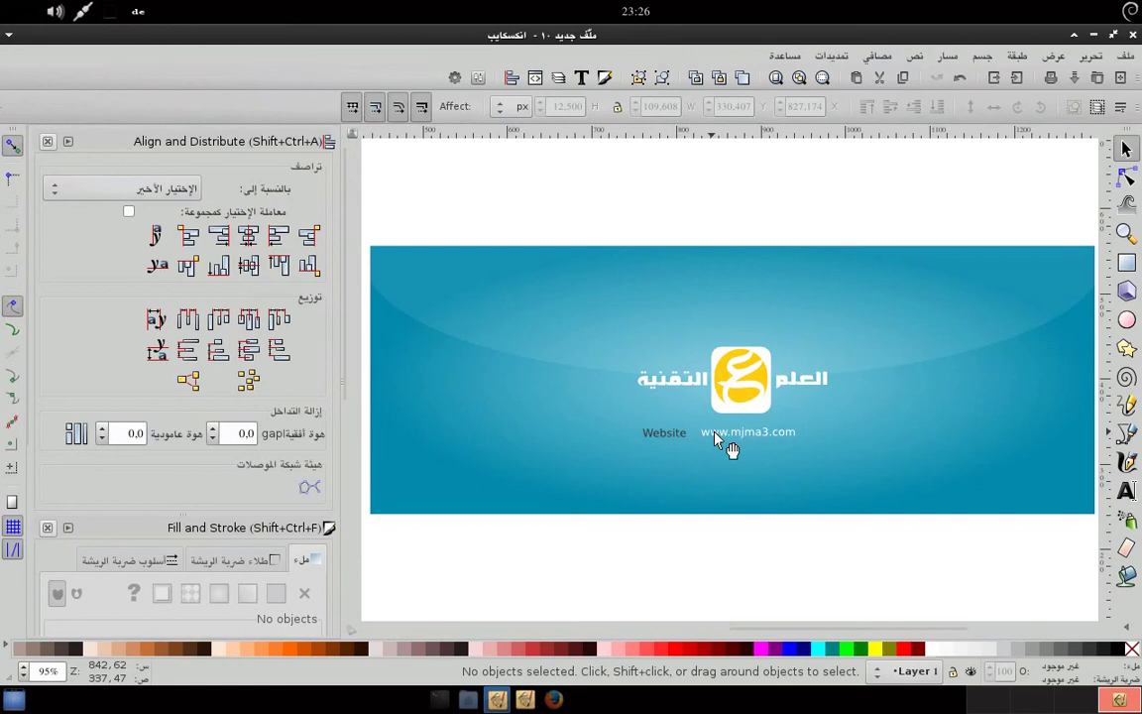
click(718, 440)
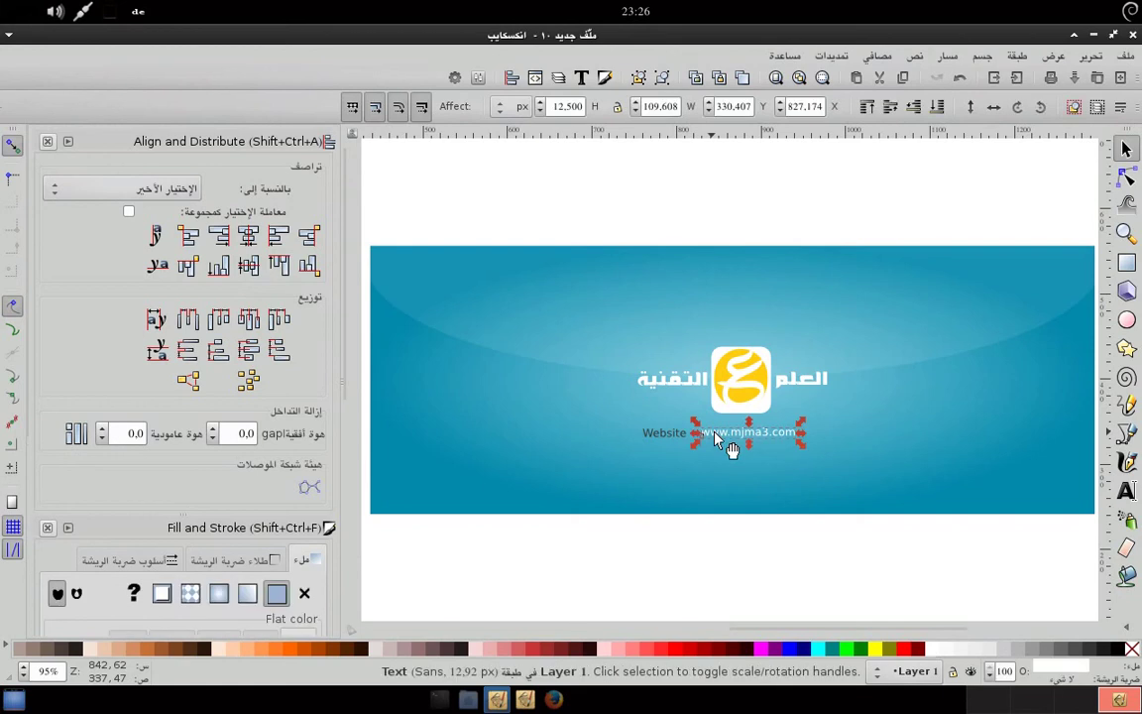
shift+click(667, 441)
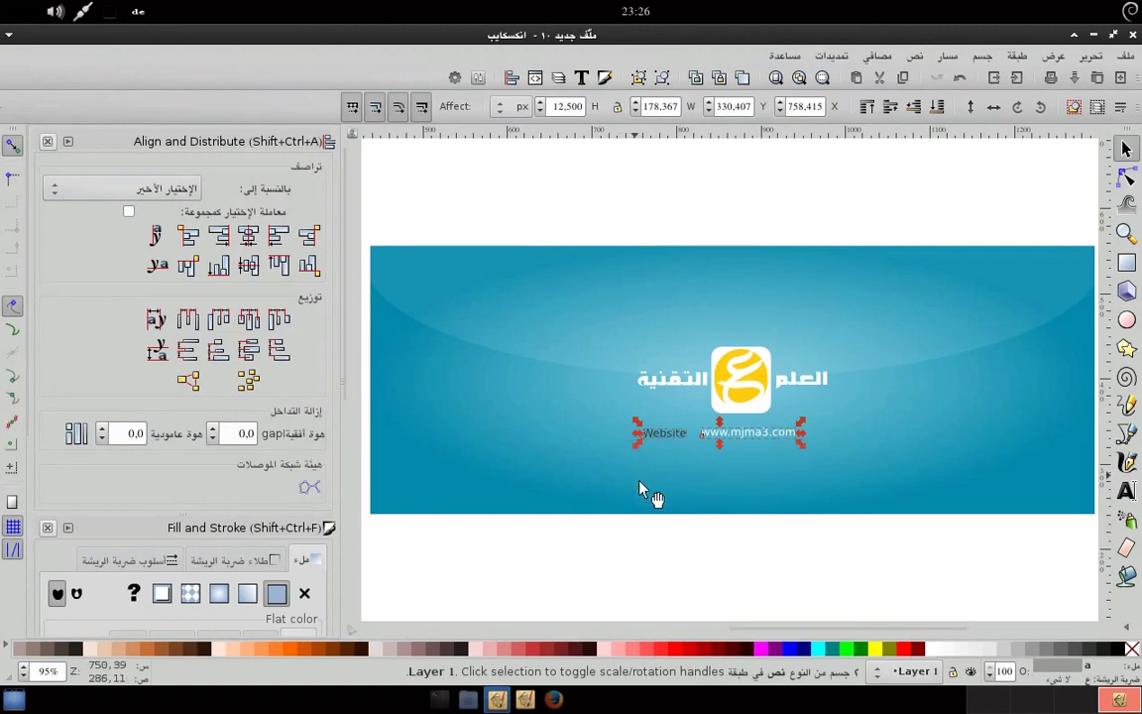
shift+click(571, 503)
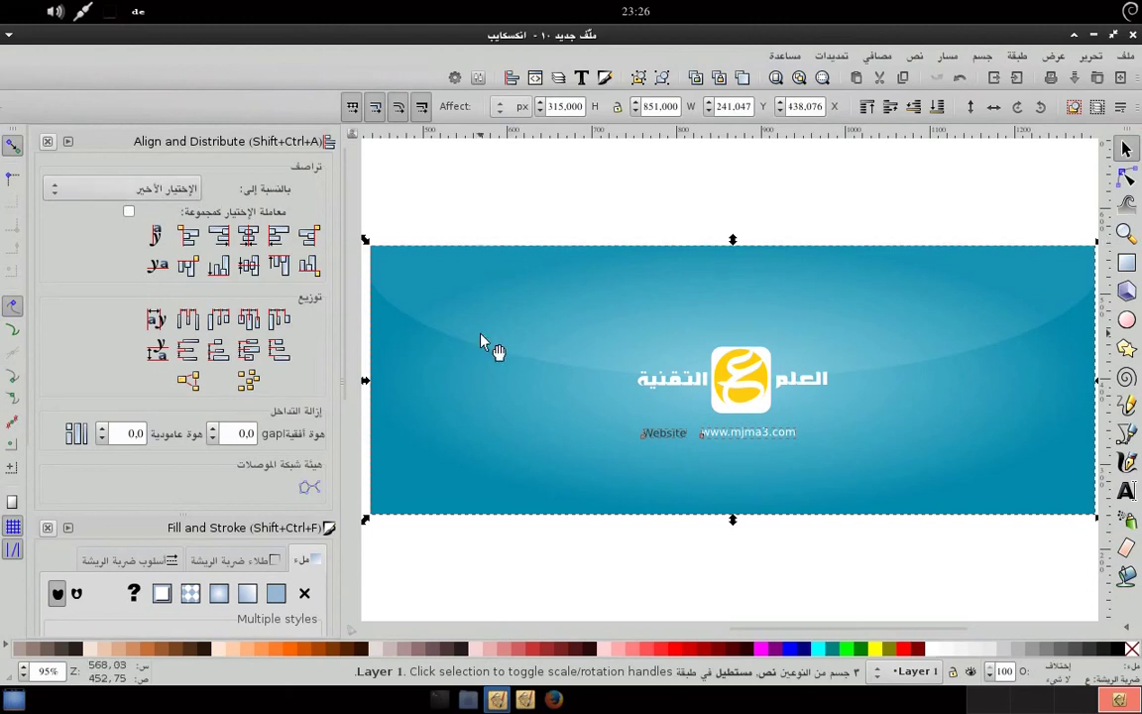
click(249, 239)
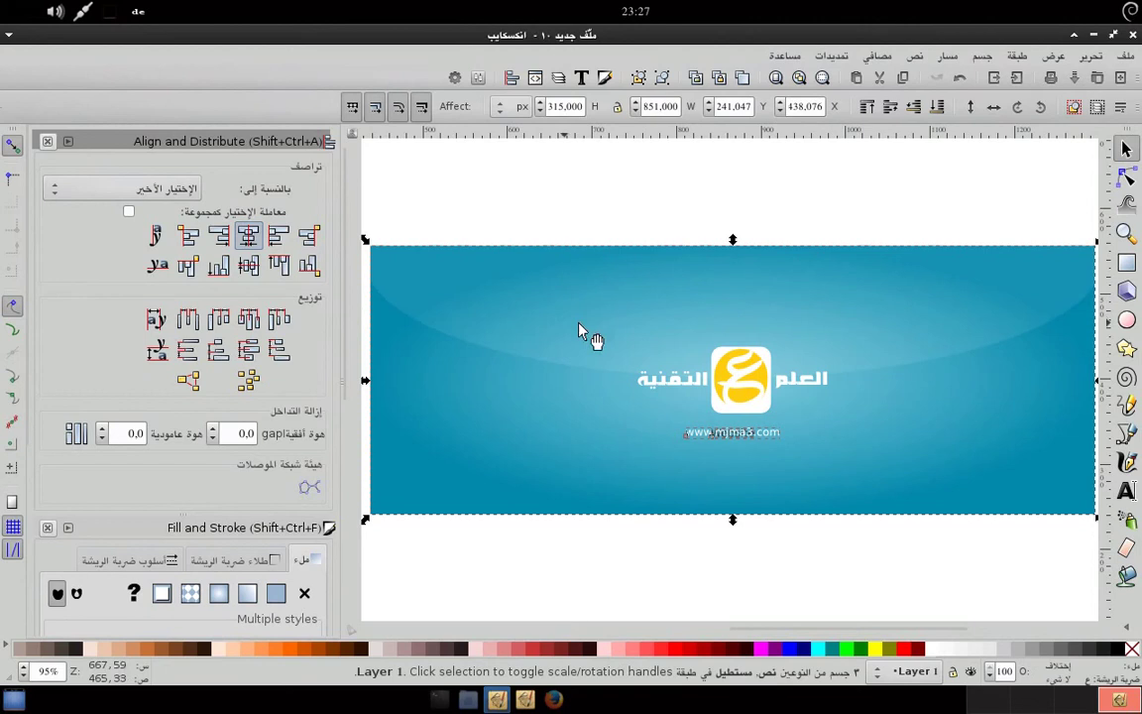
key(ctrl+z)
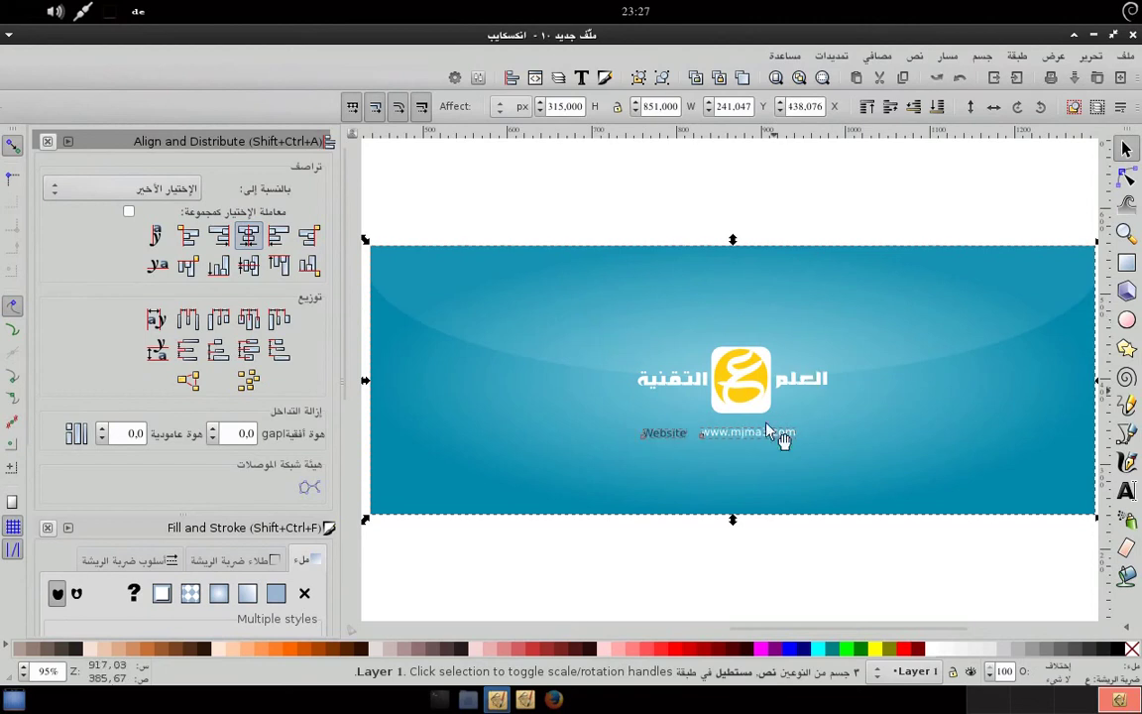
click(714, 595)
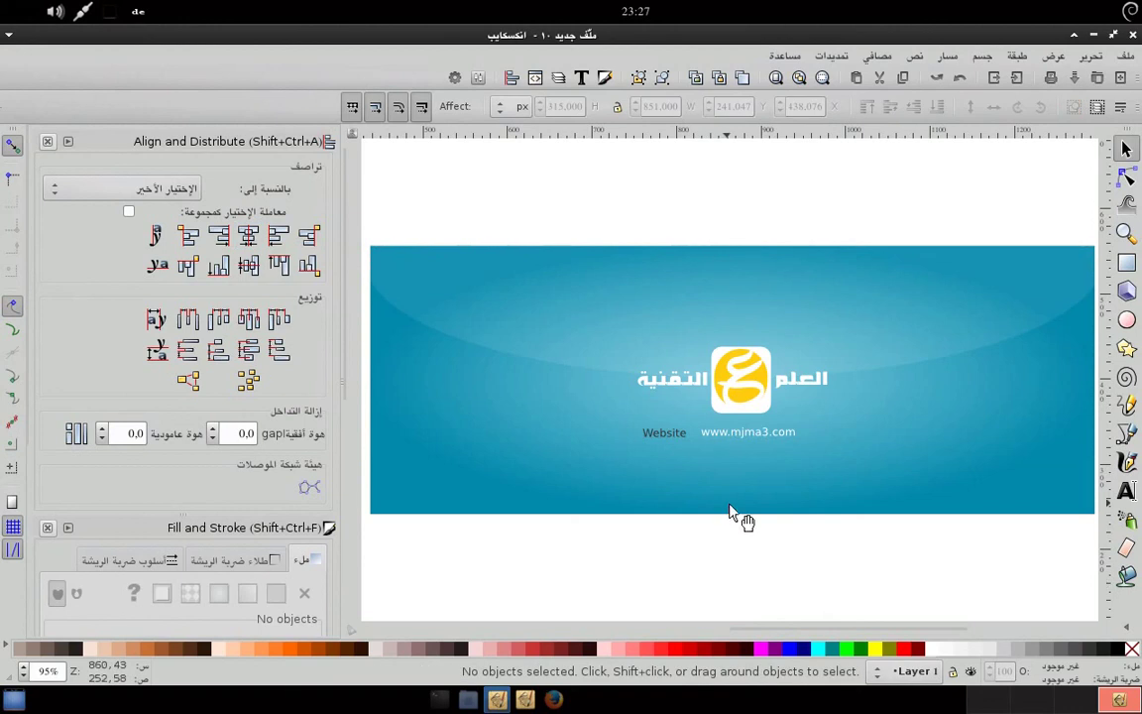
click(751, 436)
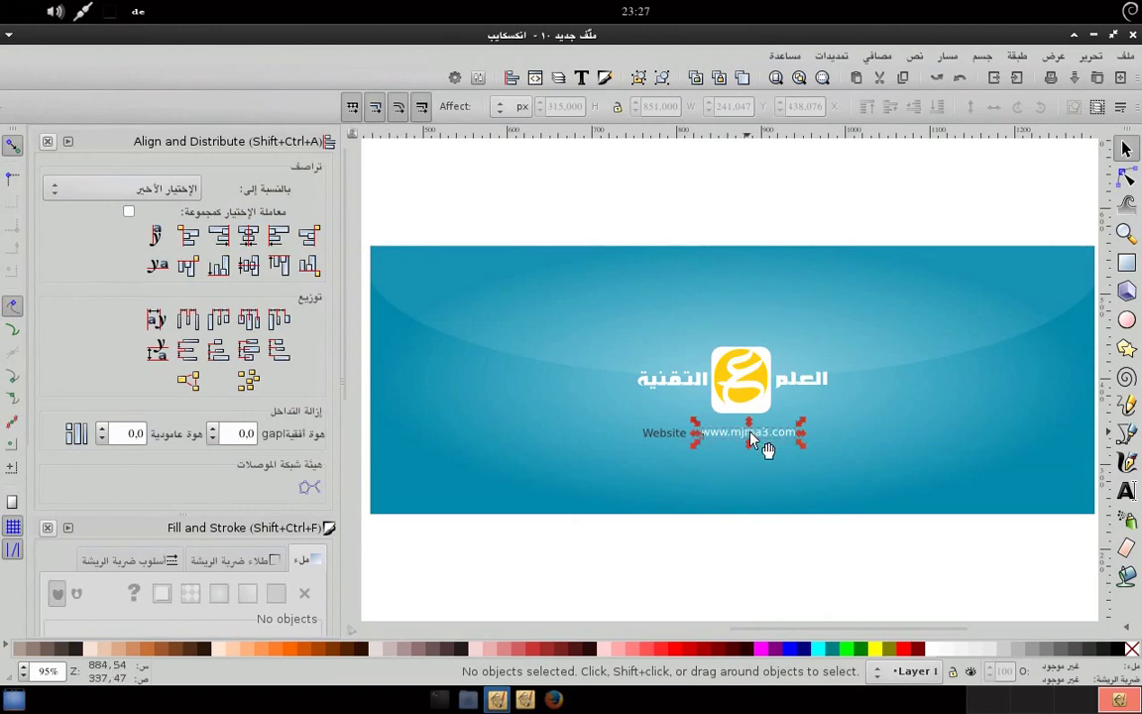
shift+click(666, 436)
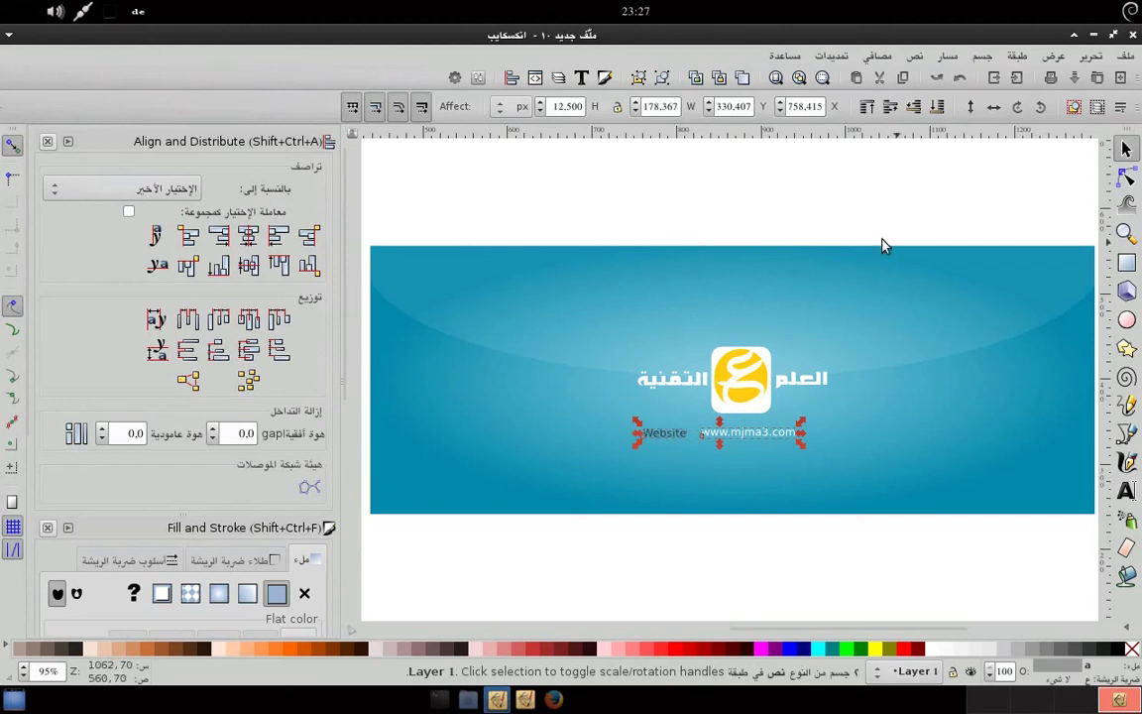
click(664, 79)
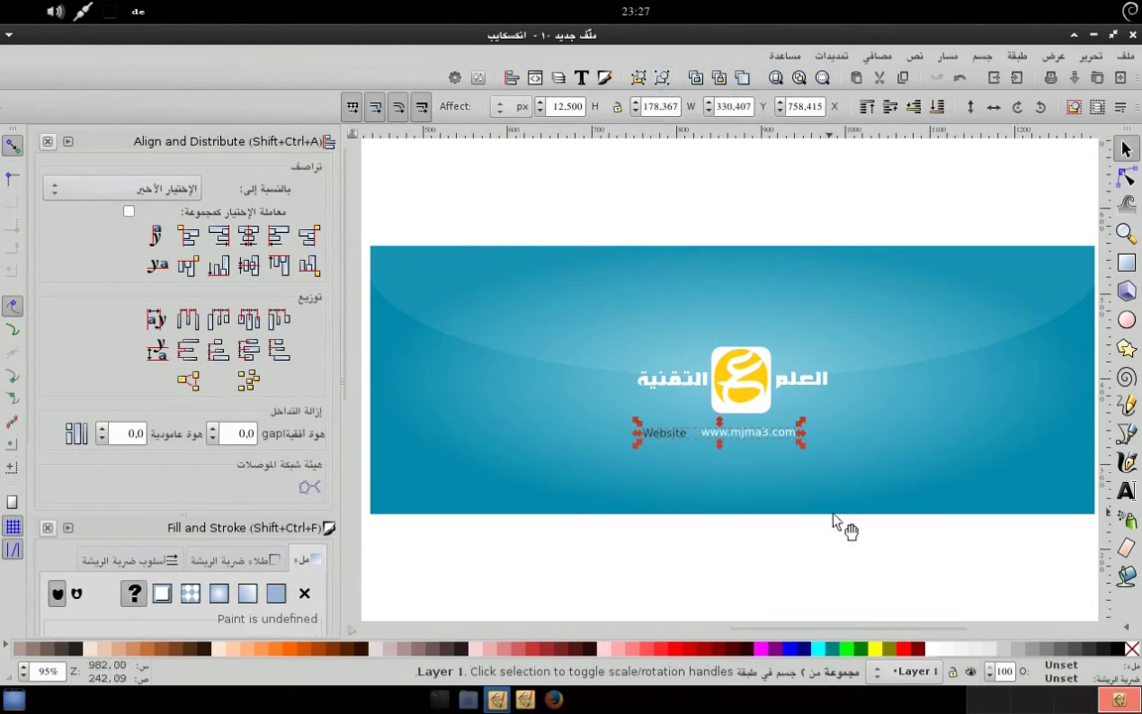
mouse_move(770, 435)
mouse_down()
mouse_move(779, 479)
mouse_move(776, 460)
mouse_up()
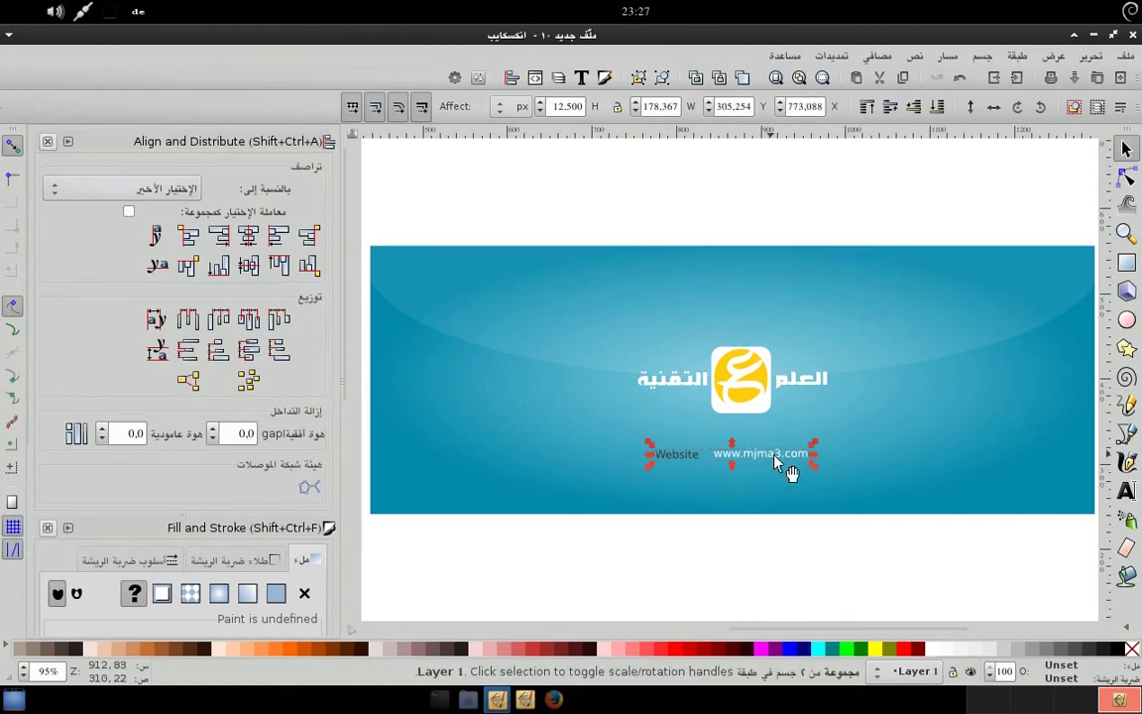
- Centre the text pair horizontally on the banner, then deselect
shift+click(999, 473)
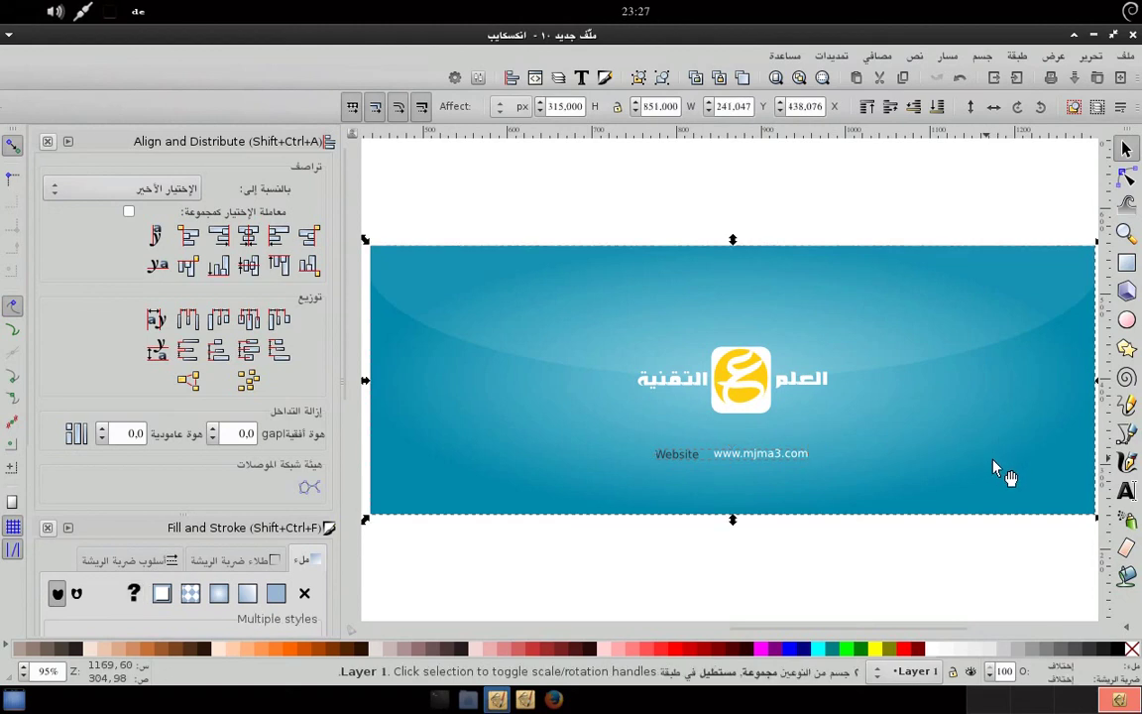
click(248, 265)
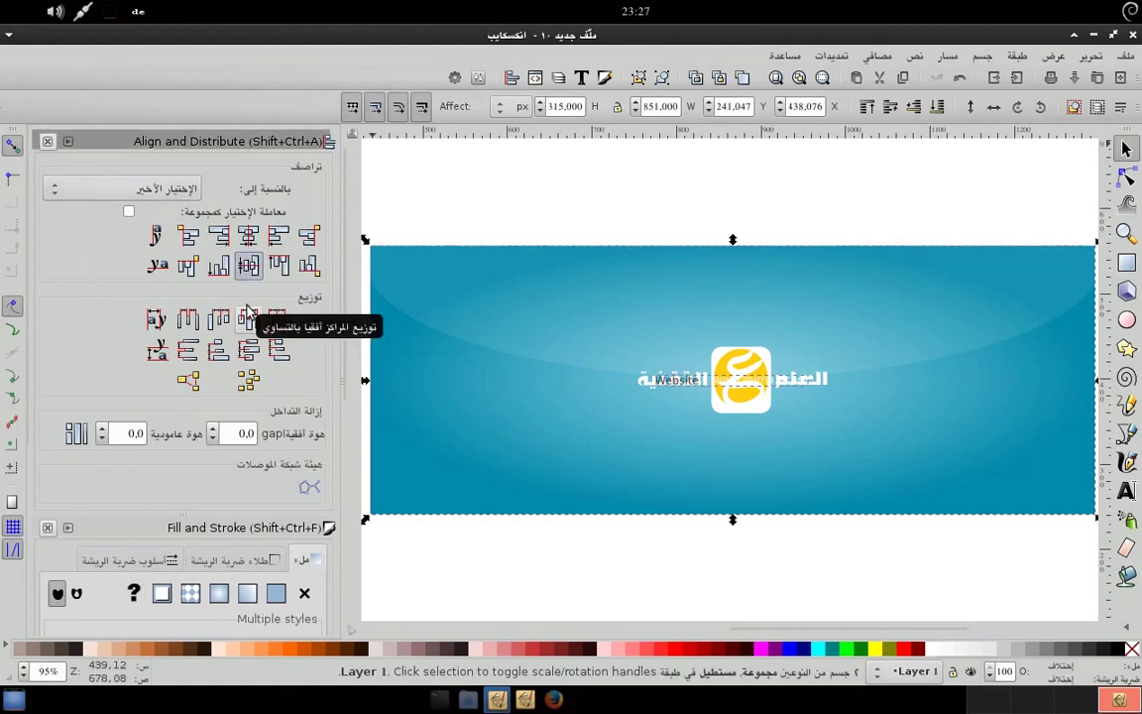
key(ctrl+z)
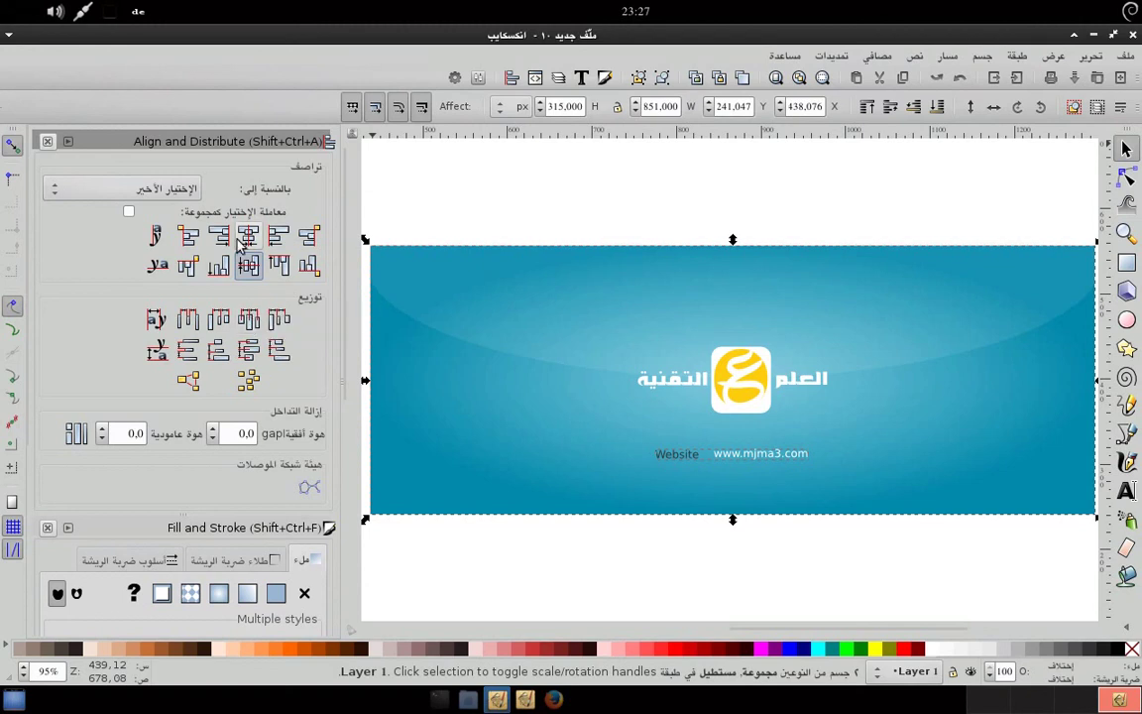
click(248, 243)
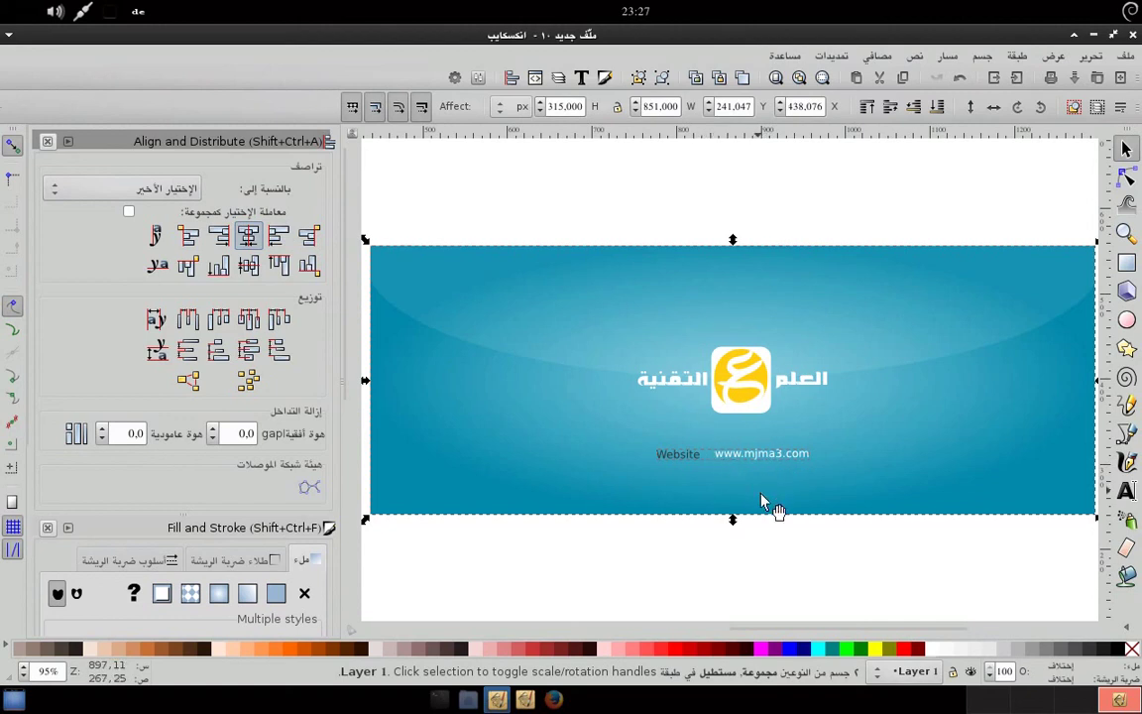
click(772, 573)
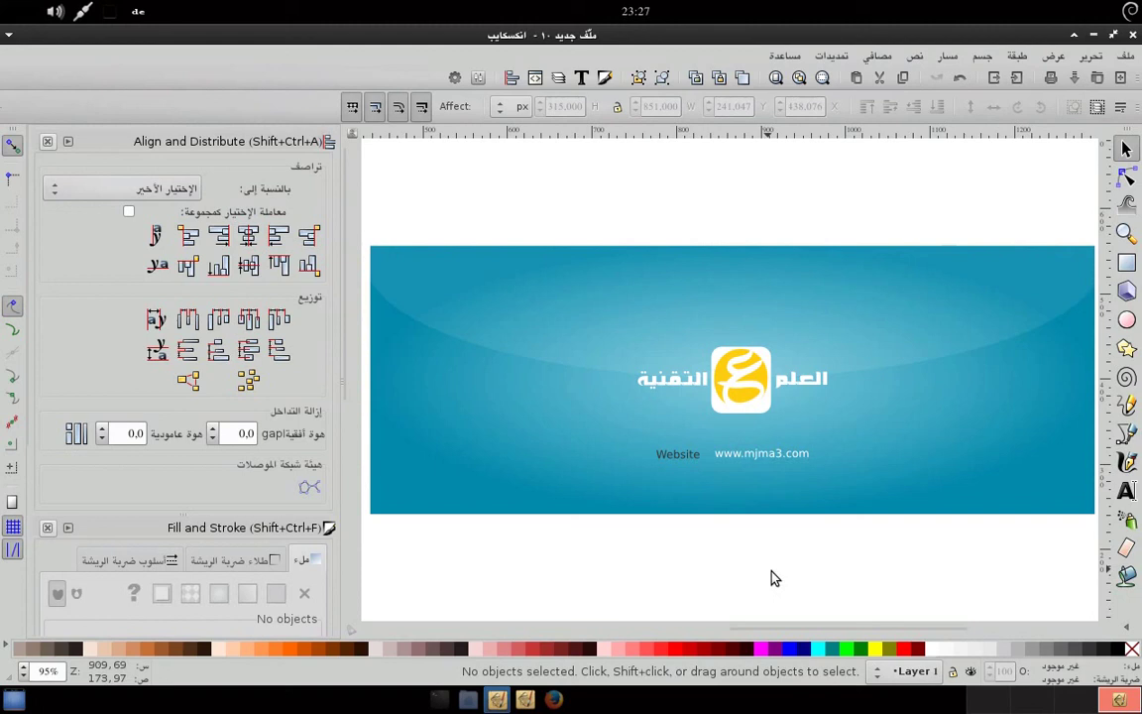
- Nudge the text pair up slightly and ungroup the two lines
click(759, 464)
key(Up)
key(Up)
key(Up)
key(Up)
key(Up)
key(Up)
key(Up)
key(Up)
key(Up)
key(Up)
key(Up)
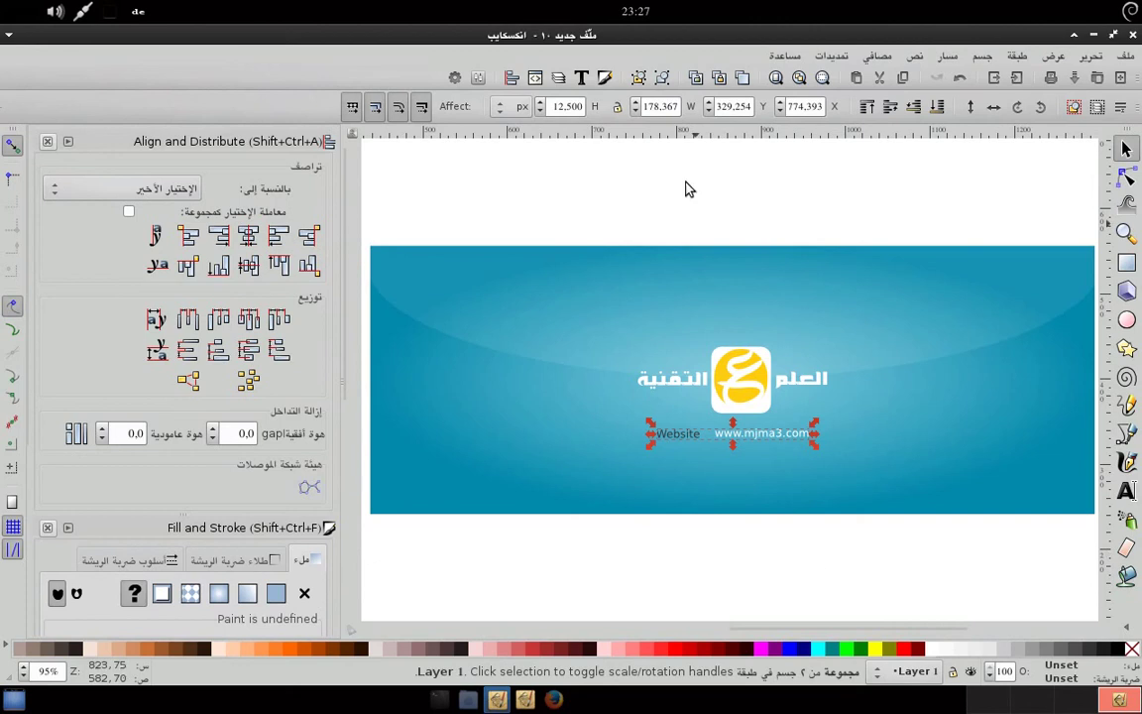
click(638, 77)
click(795, 545)
- Restore both text lines to full size, then bring up the cover_l.svg document
click(774, 436)
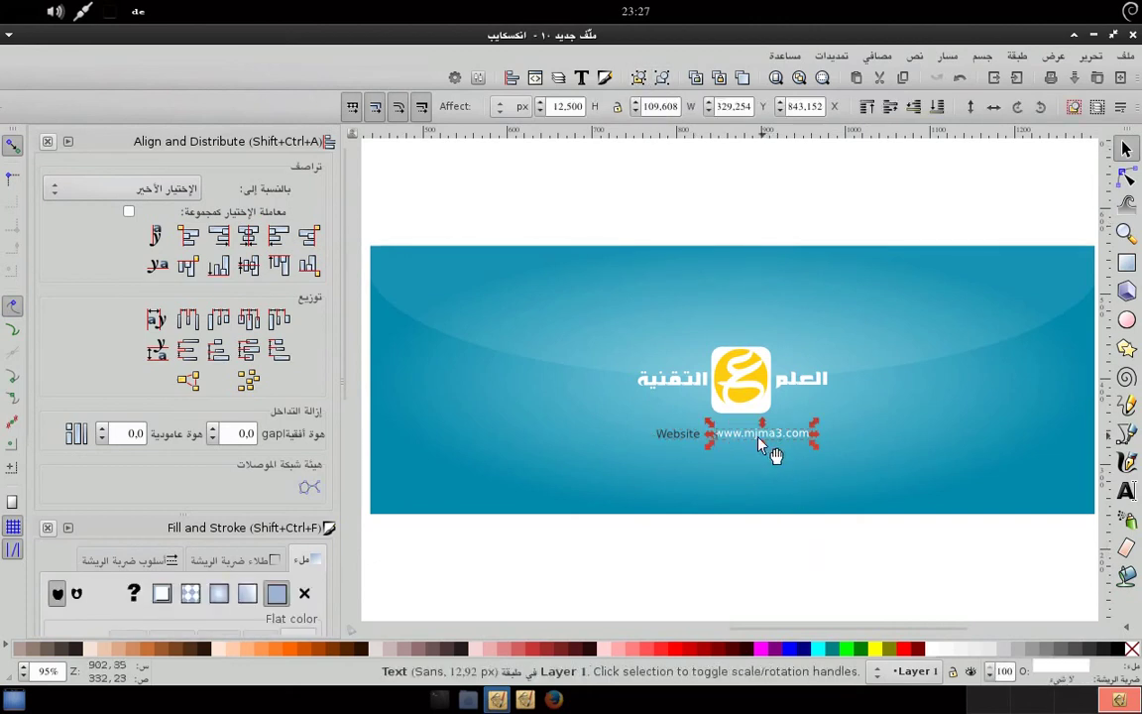
click(682, 436)
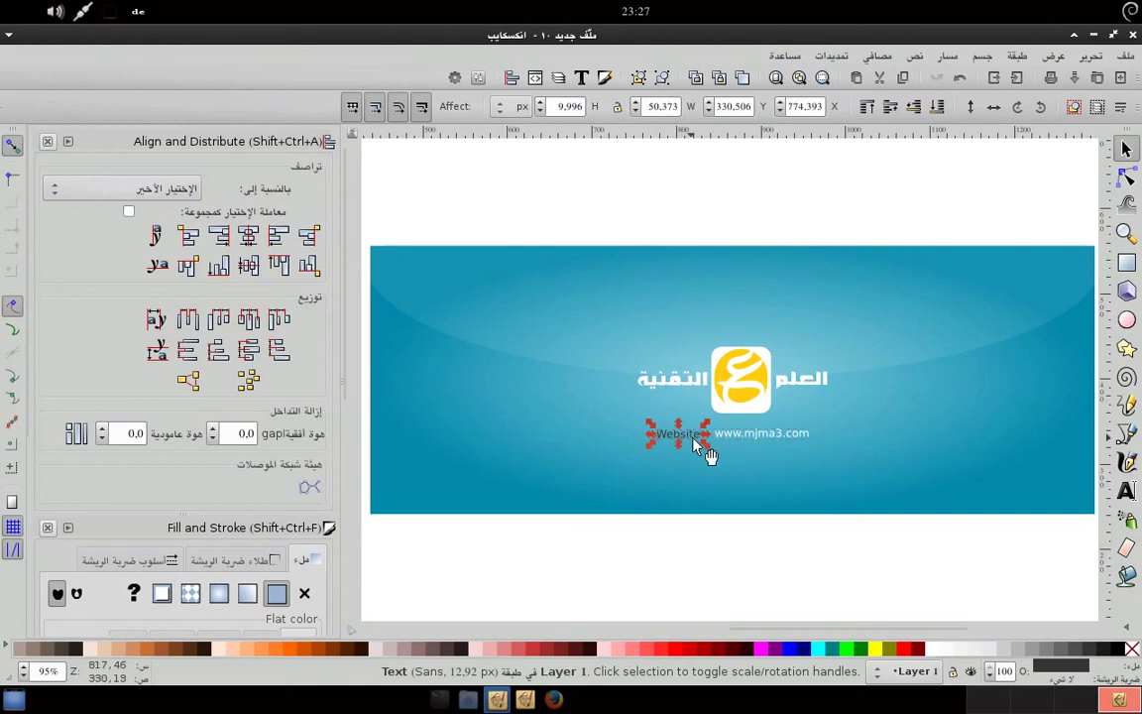
click(744, 437)
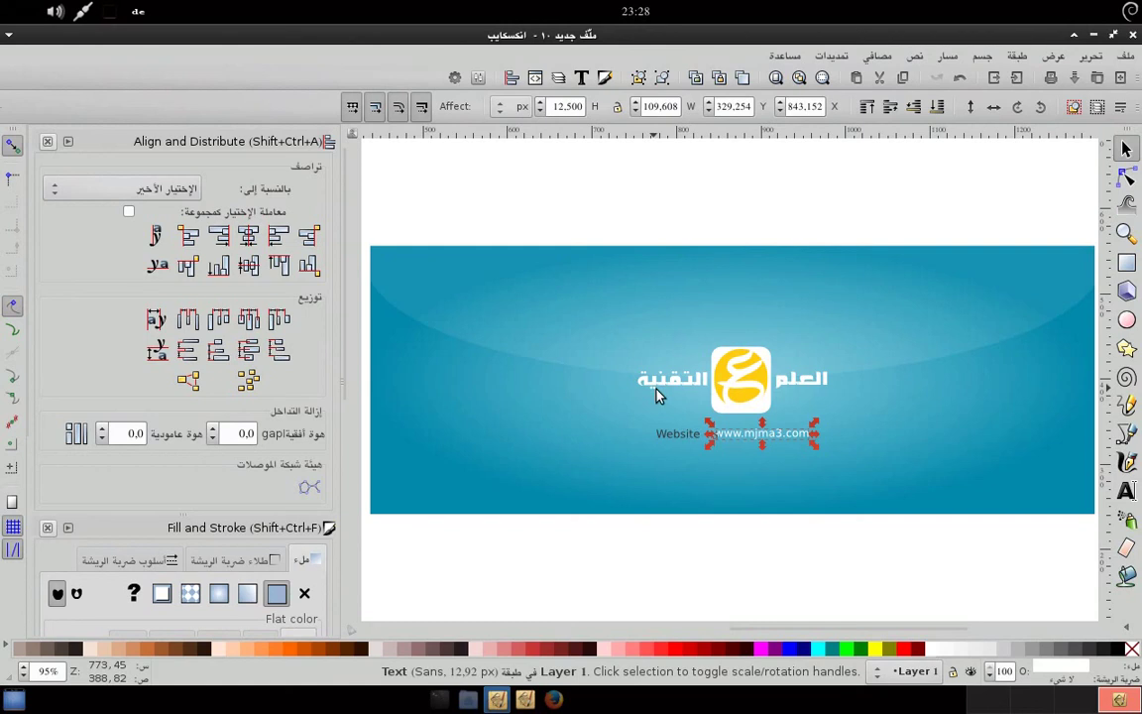
shift+click(682, 437)
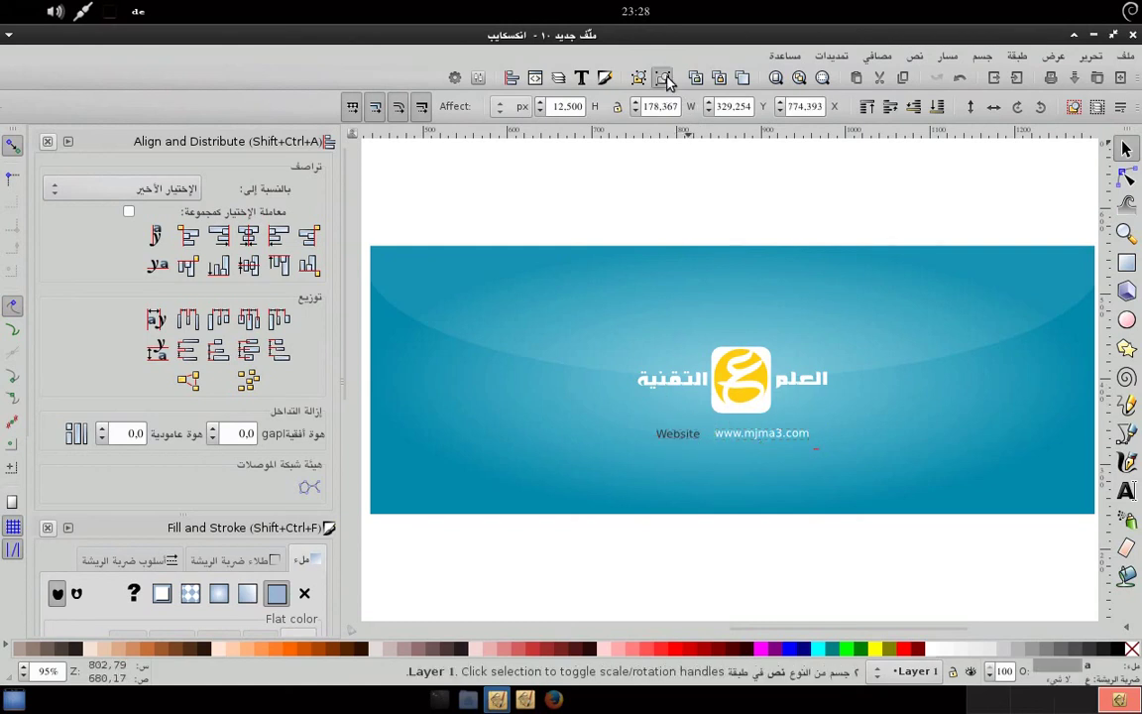
mouse_move(647, 422)
mouse_down()
mouse_move(576, 382)
mouse_move(653, 428)
mouse_move(636, 422)
mouse_move(634, 432)
mouse_up()
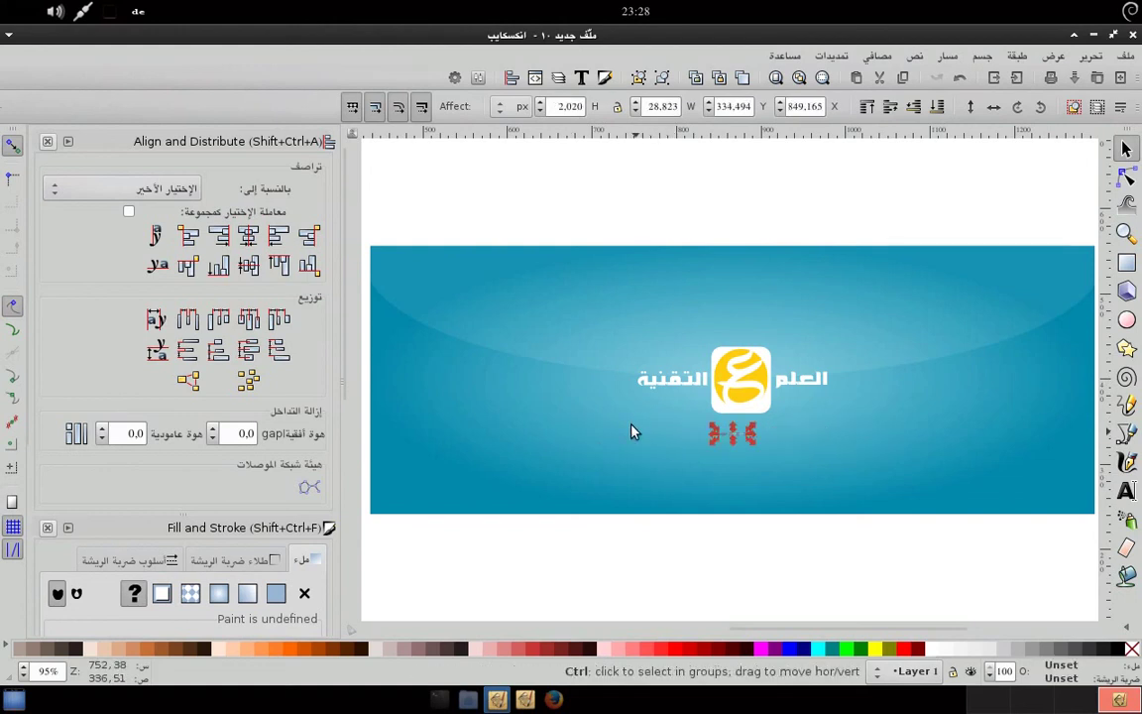
key(Escape)
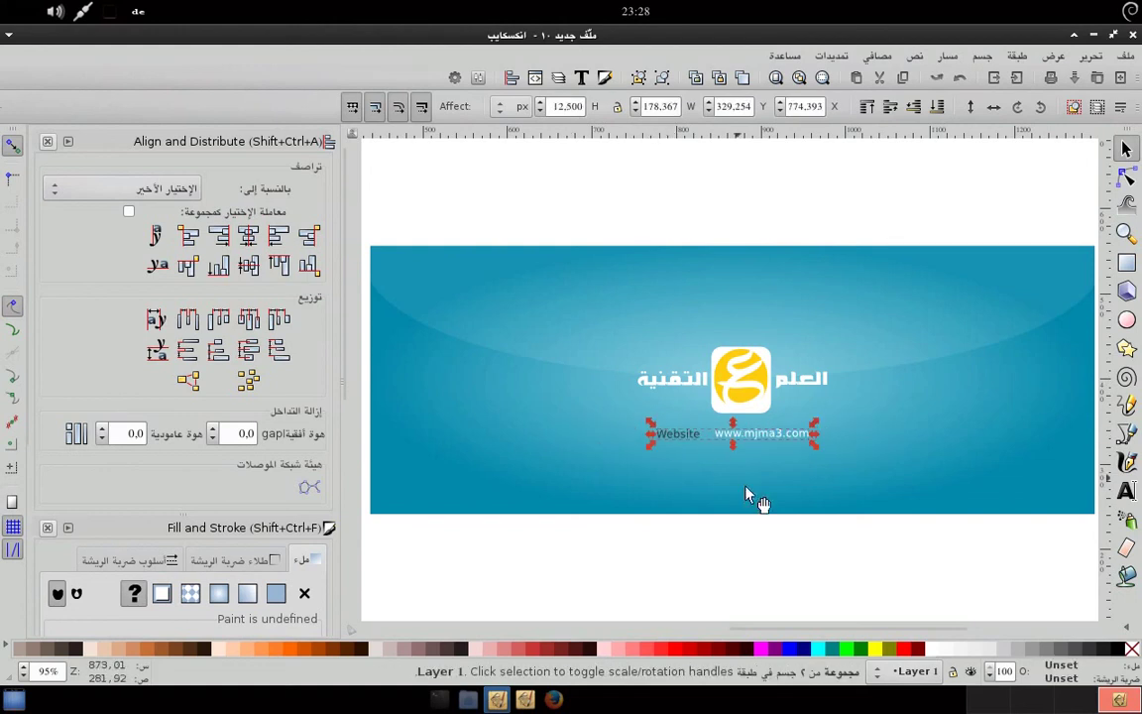
click(760, 559)
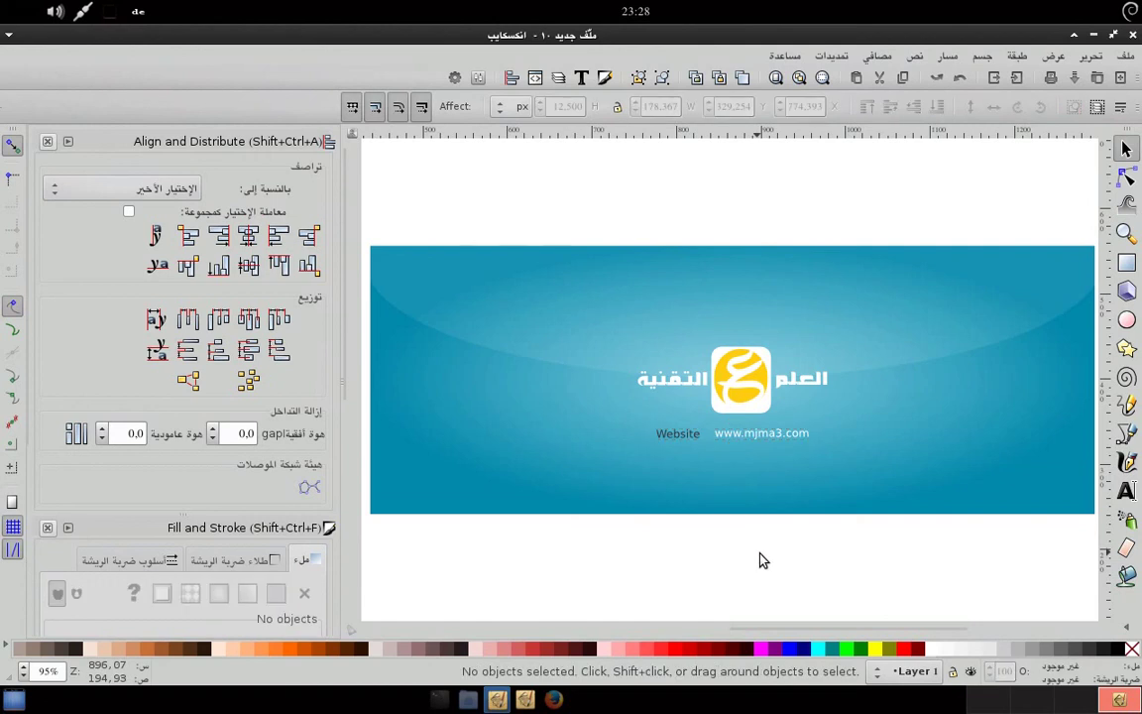
click(526, 699)
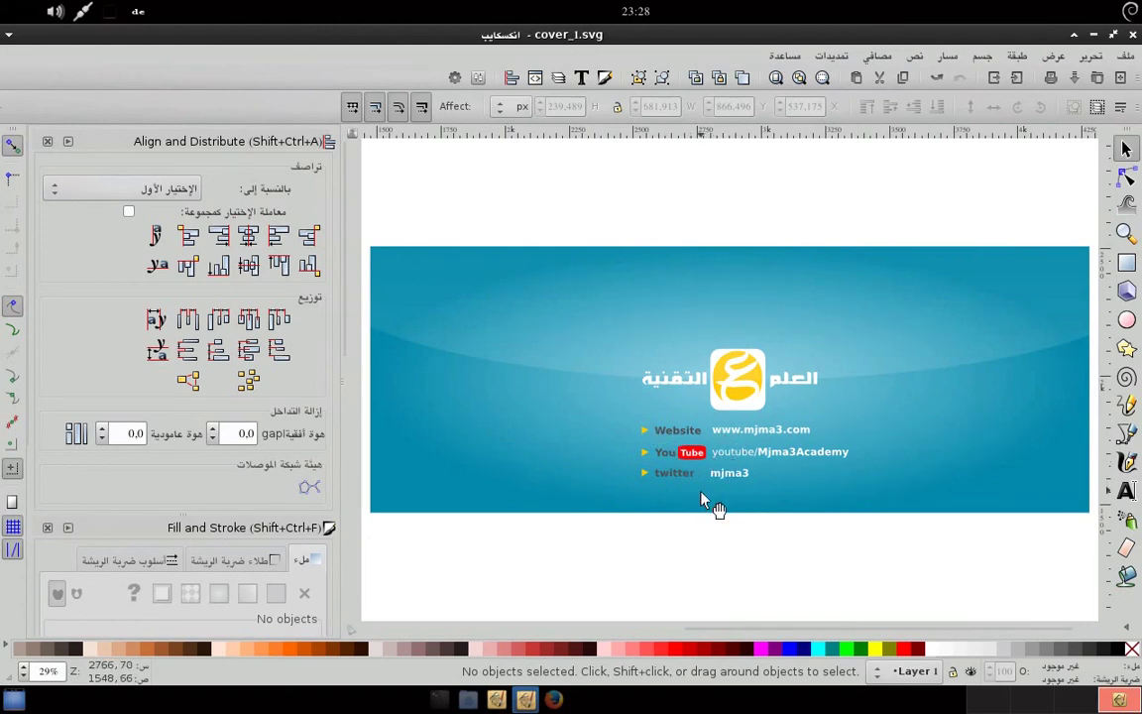
- Return to the cover_l.svg document window and leave nothing selected
click(497, 699)
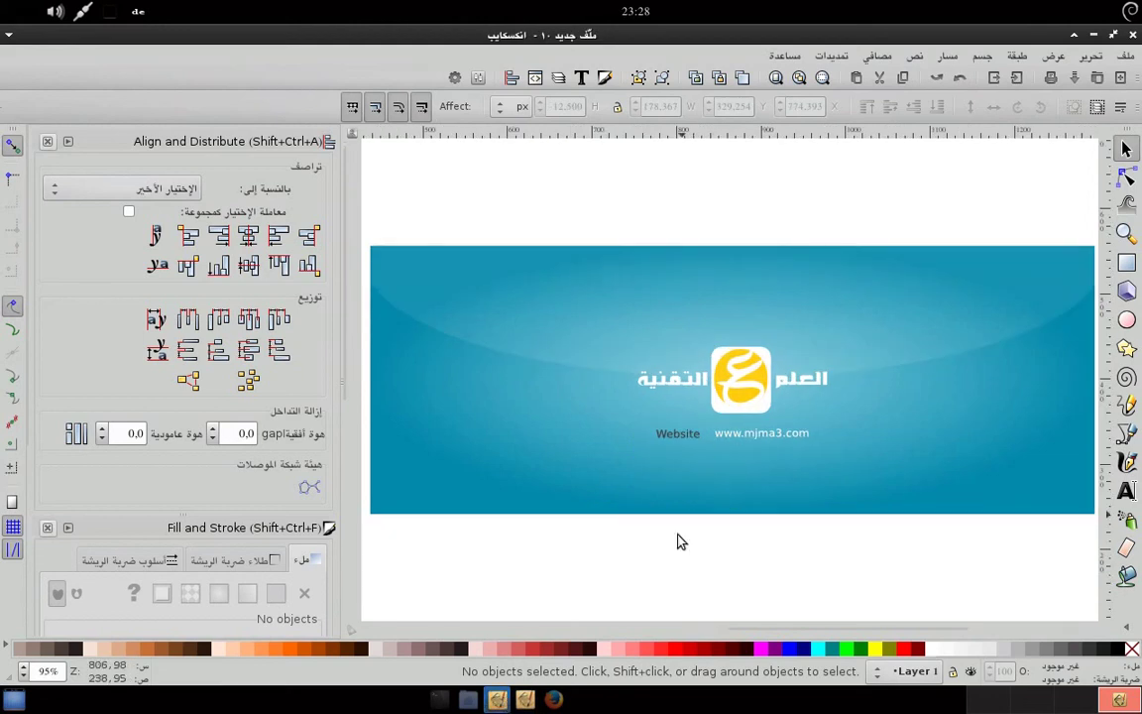
click(526, 699)
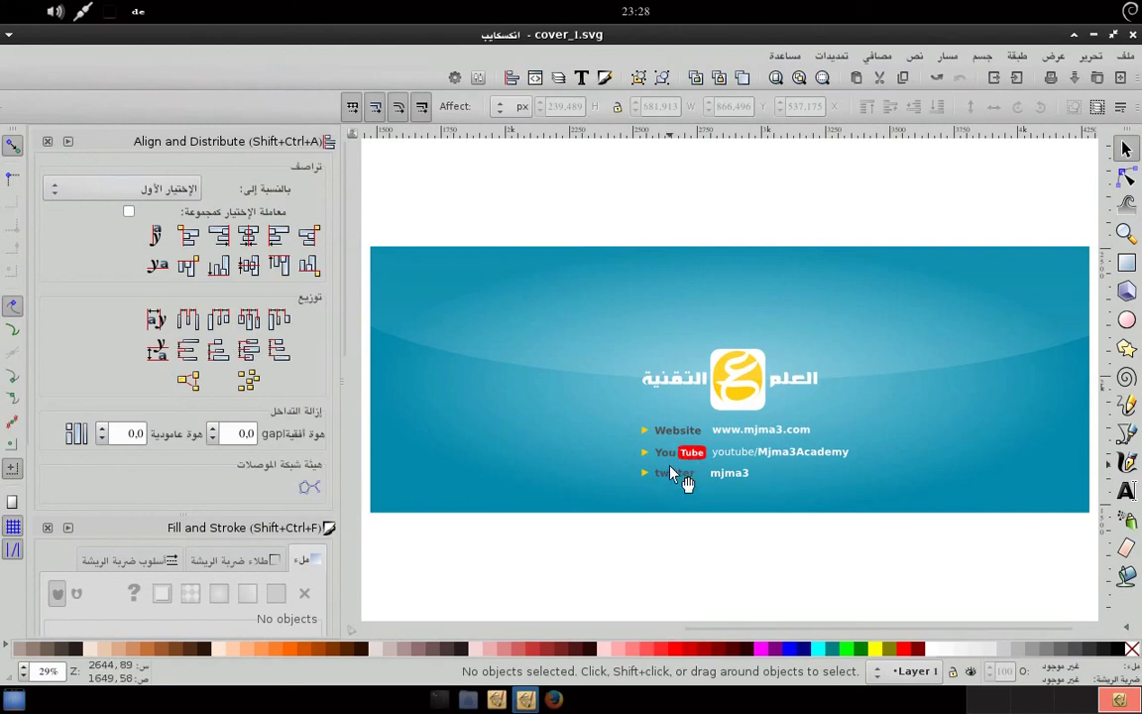
key(ctrl+a)
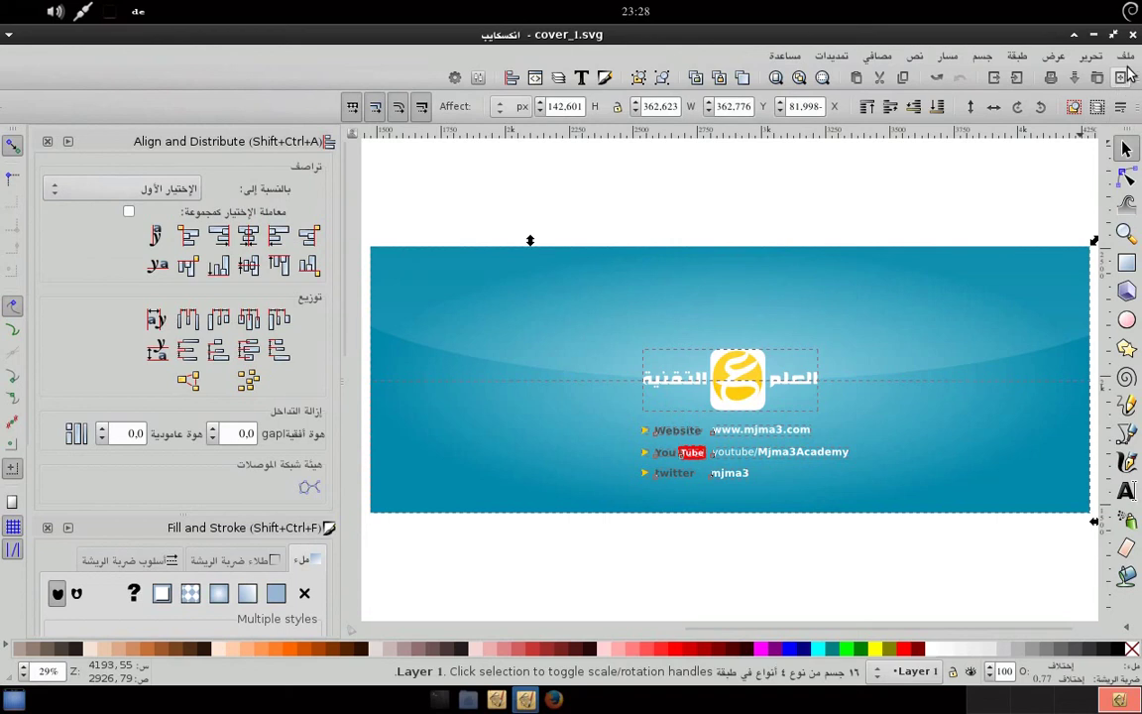
click(659, 211)
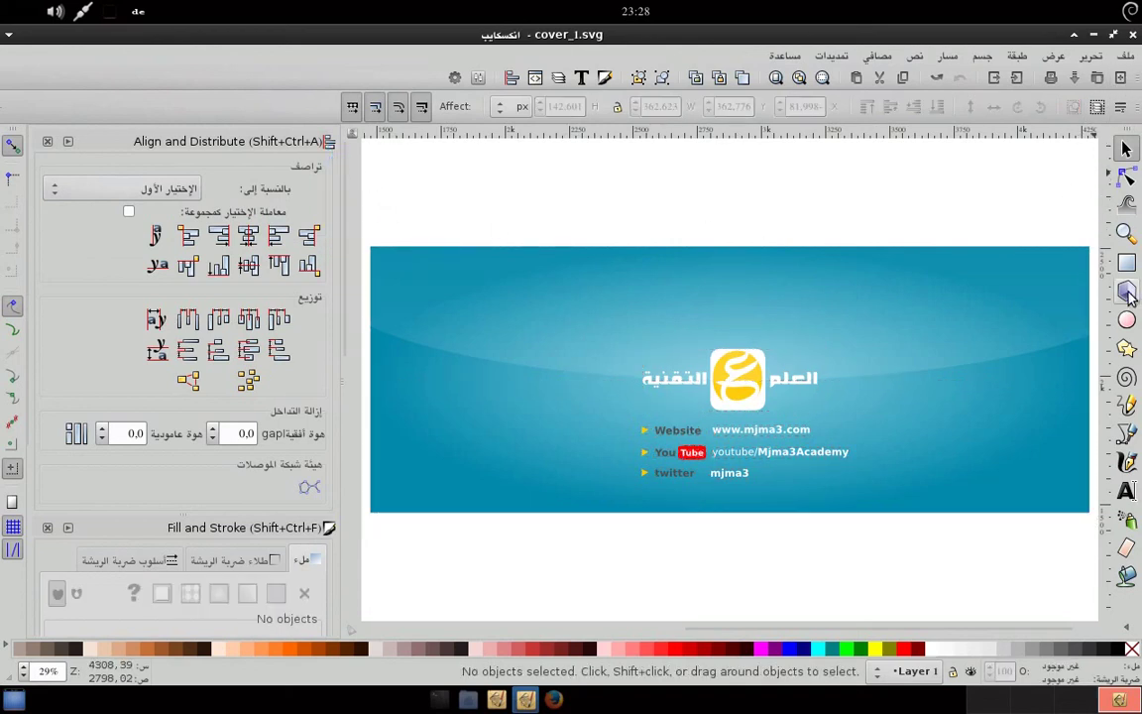
- Zoom out and rubber-band select every object of the banner
key(z)
click(1096, 106)
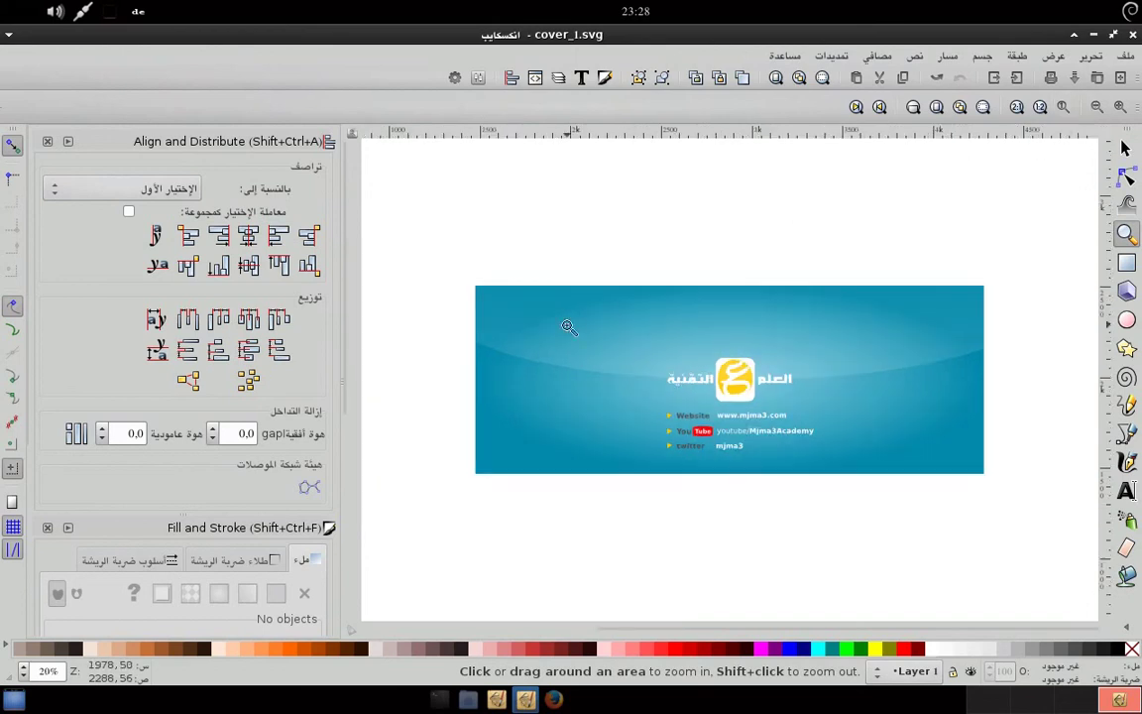
click(1125, 148)
drag(432, 234, 1035, 526)
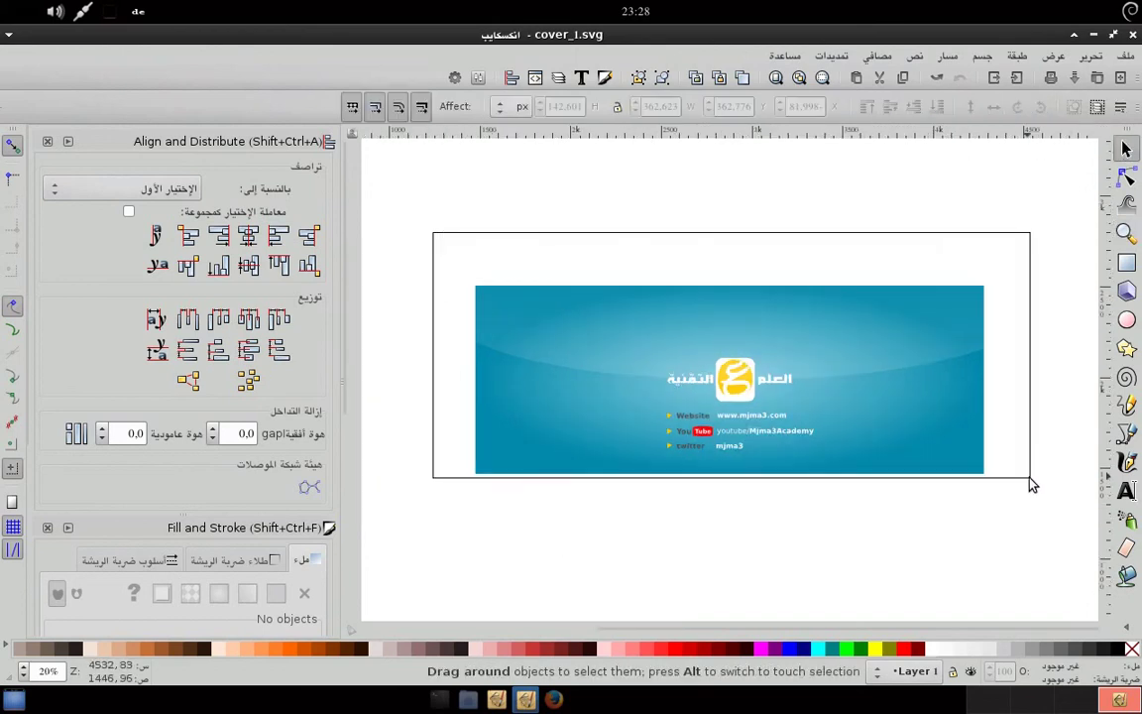
- Export the selected banner as PNG at 851 × 315 px; the export fails with an error
click(1125, 56)
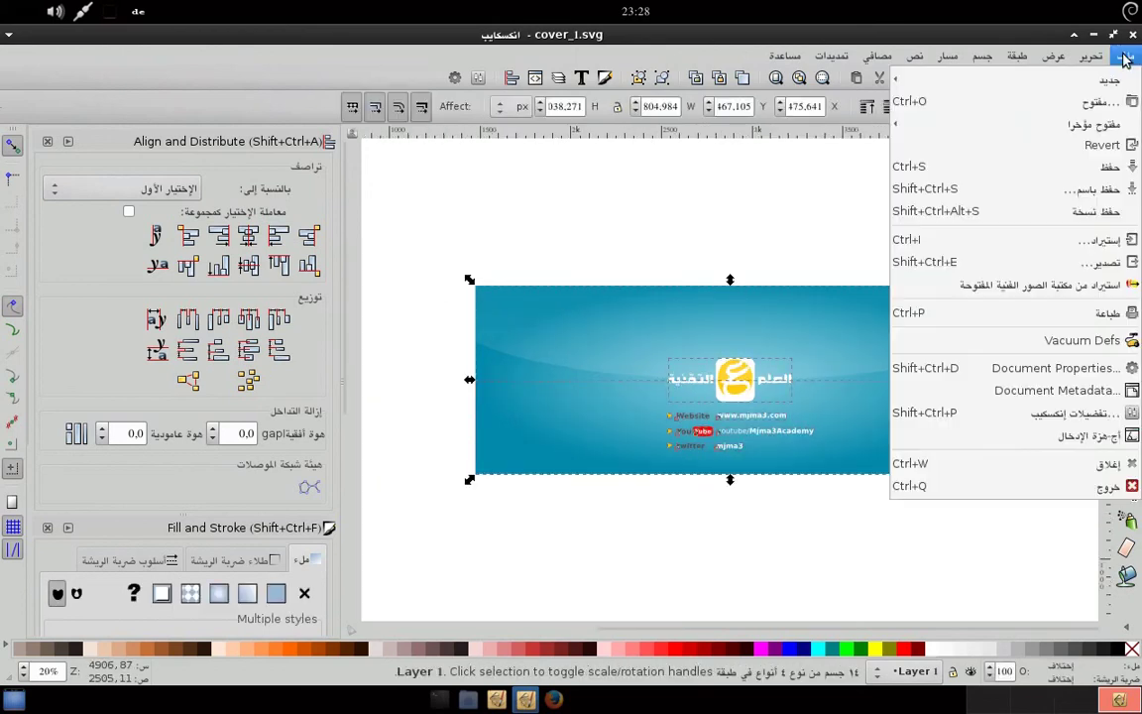
click(1101, 262)
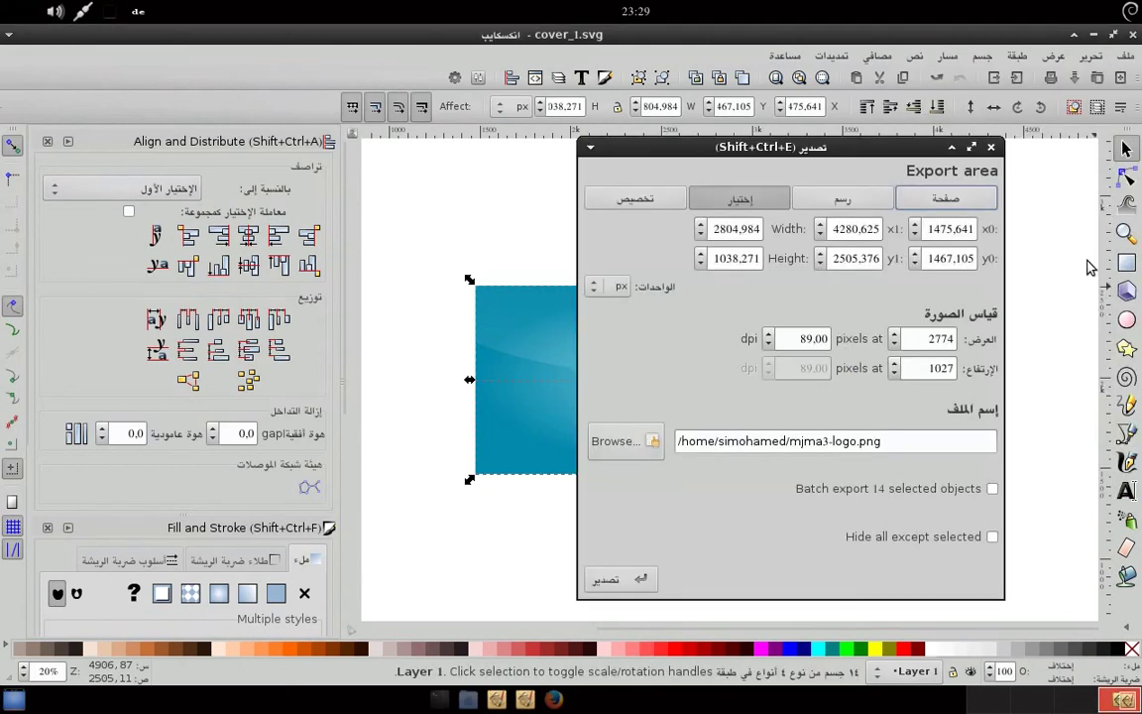
click(916, 338)
double_click(916, 338)
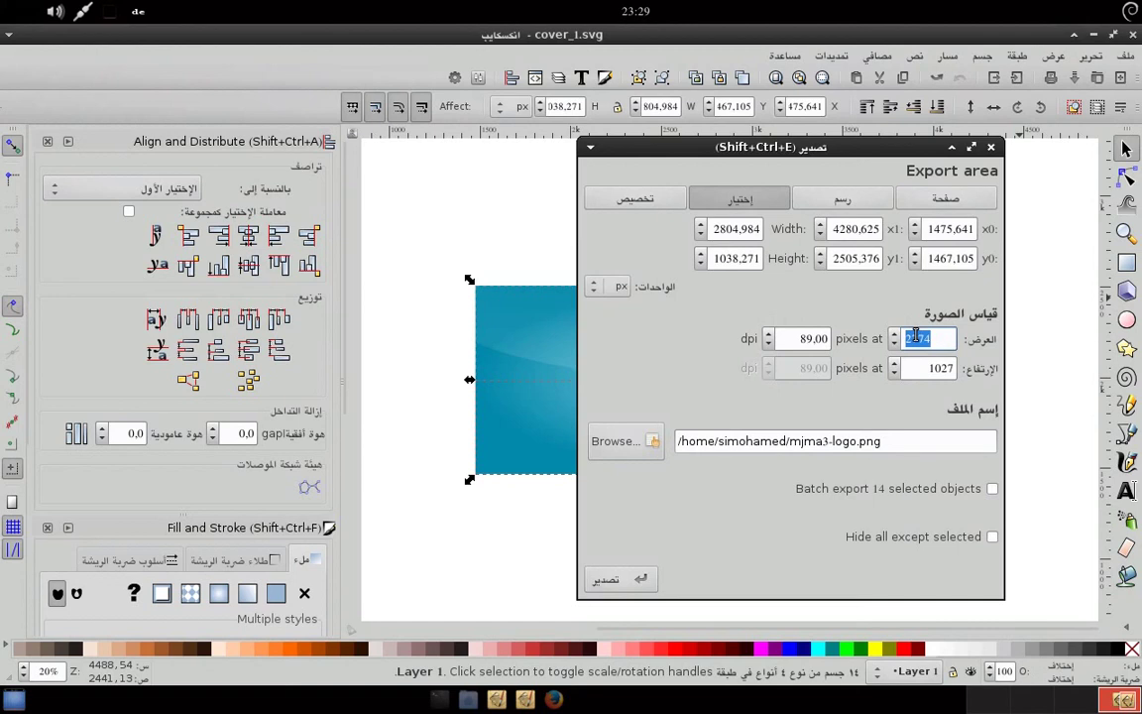
text(851)
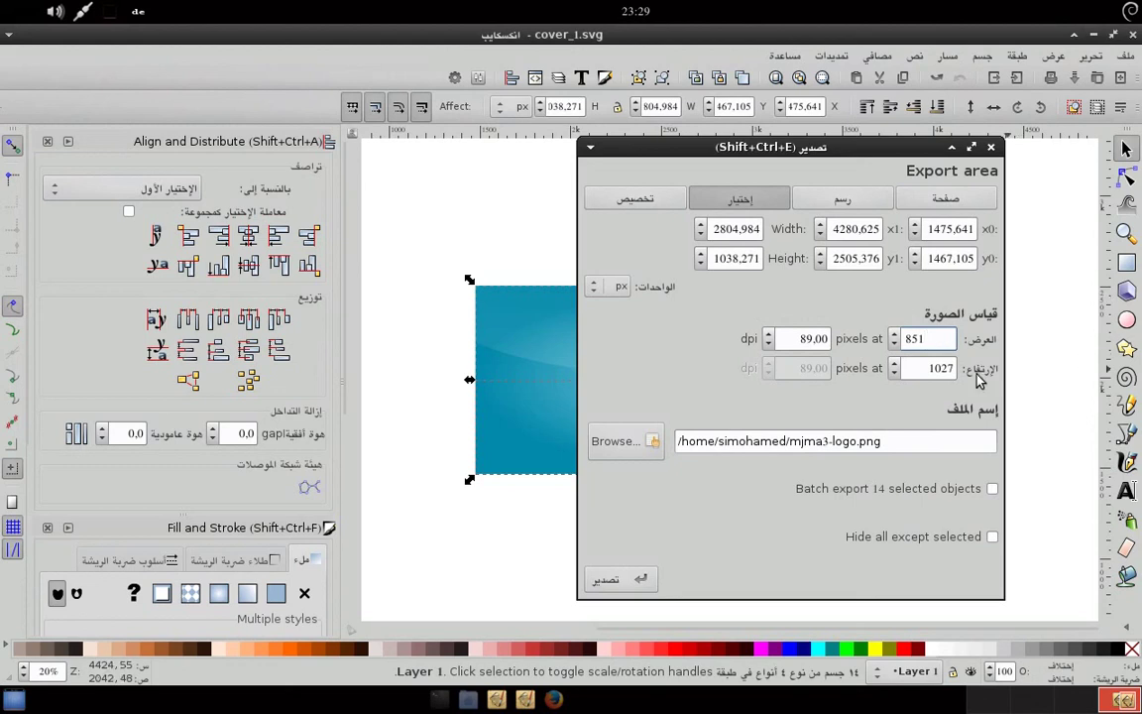
click(926, 368)
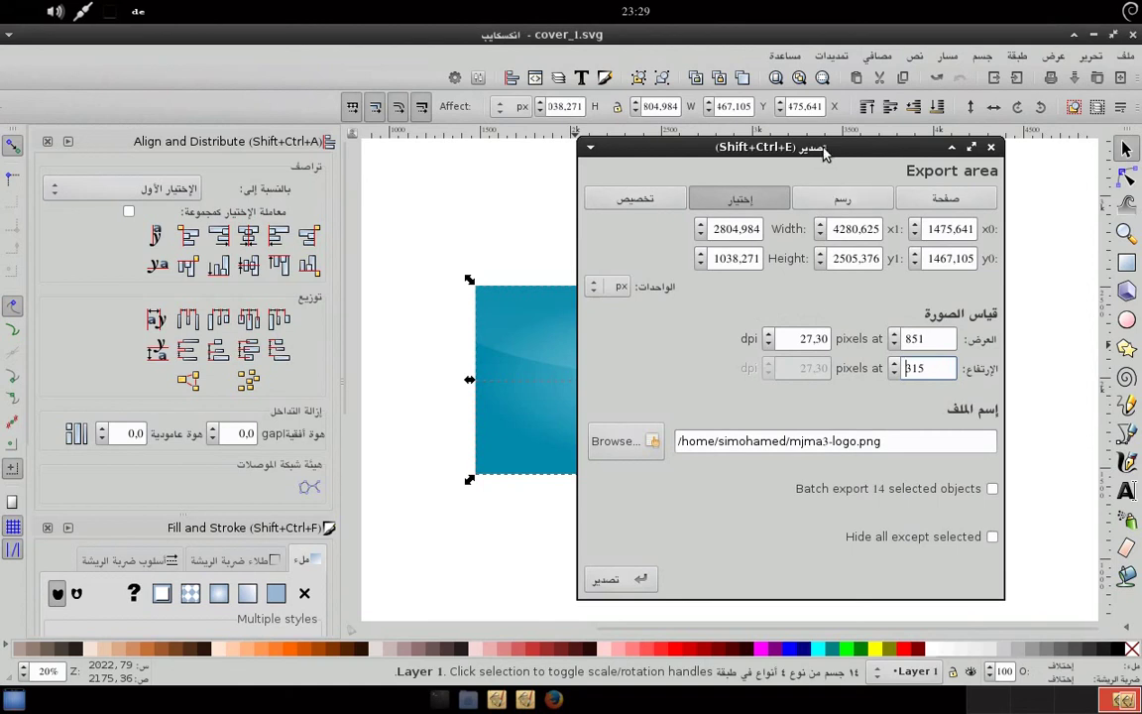
click(877, 342)
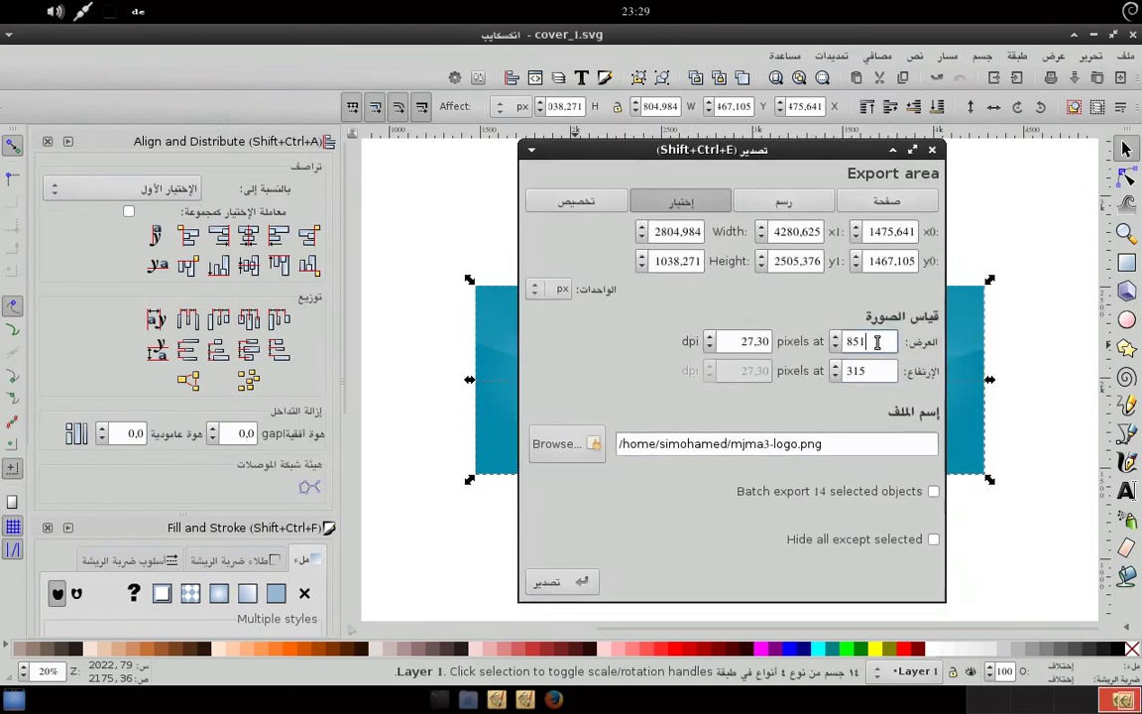
click(880, 371)
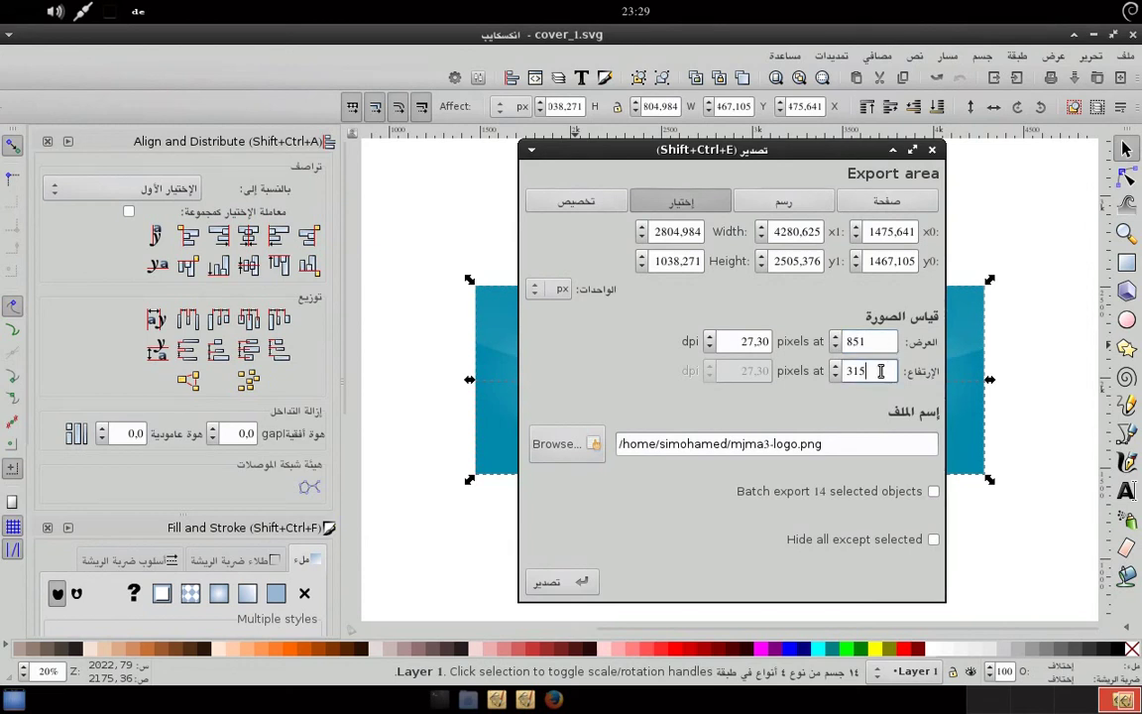
click(583, 585)
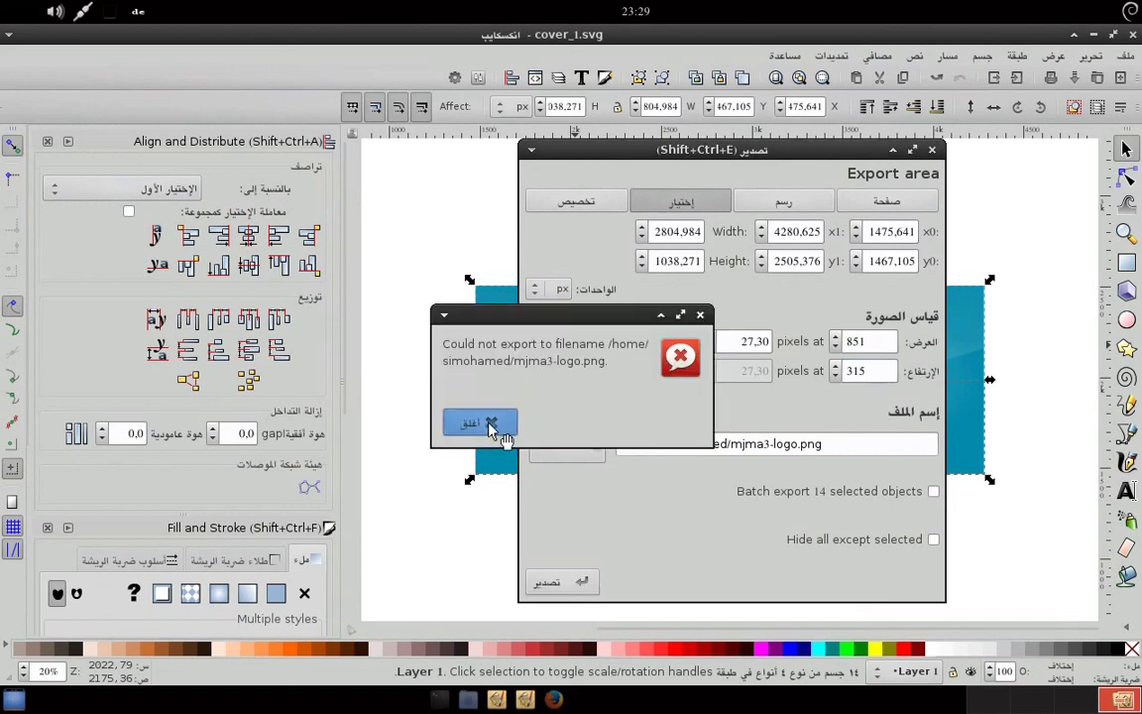
- Dismiss the error and set the export file to face.png in the home folder
click(491, 425)
click(557, 449)
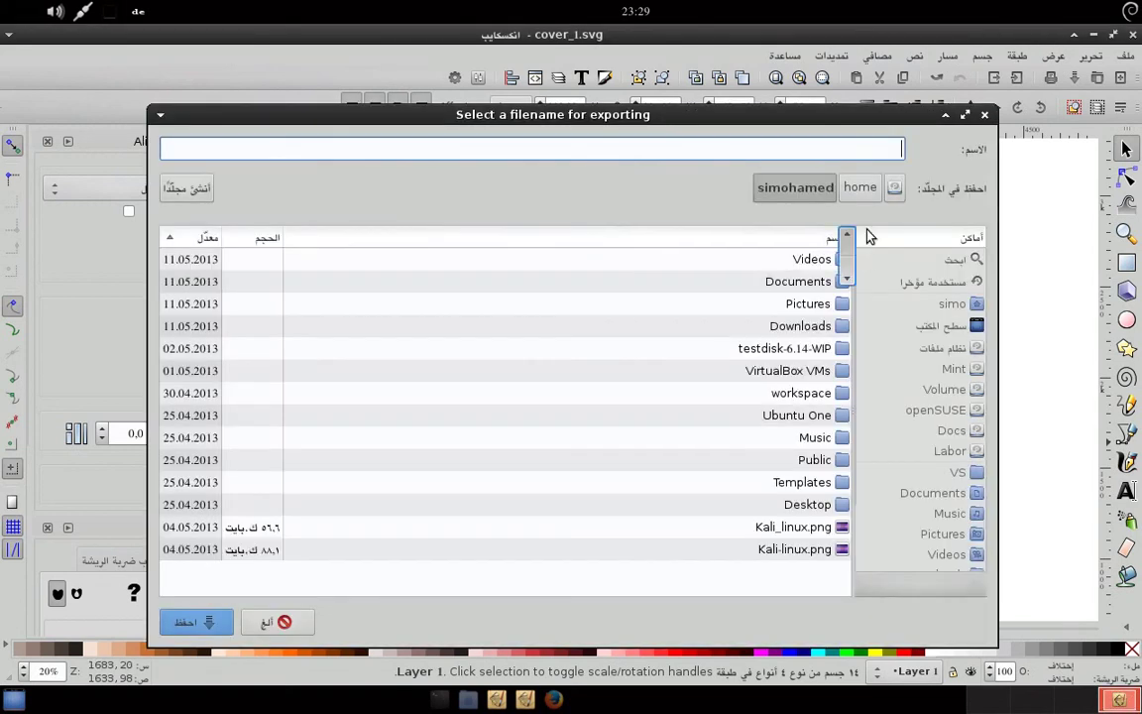
click(862, 191)
double_click(811, 260)
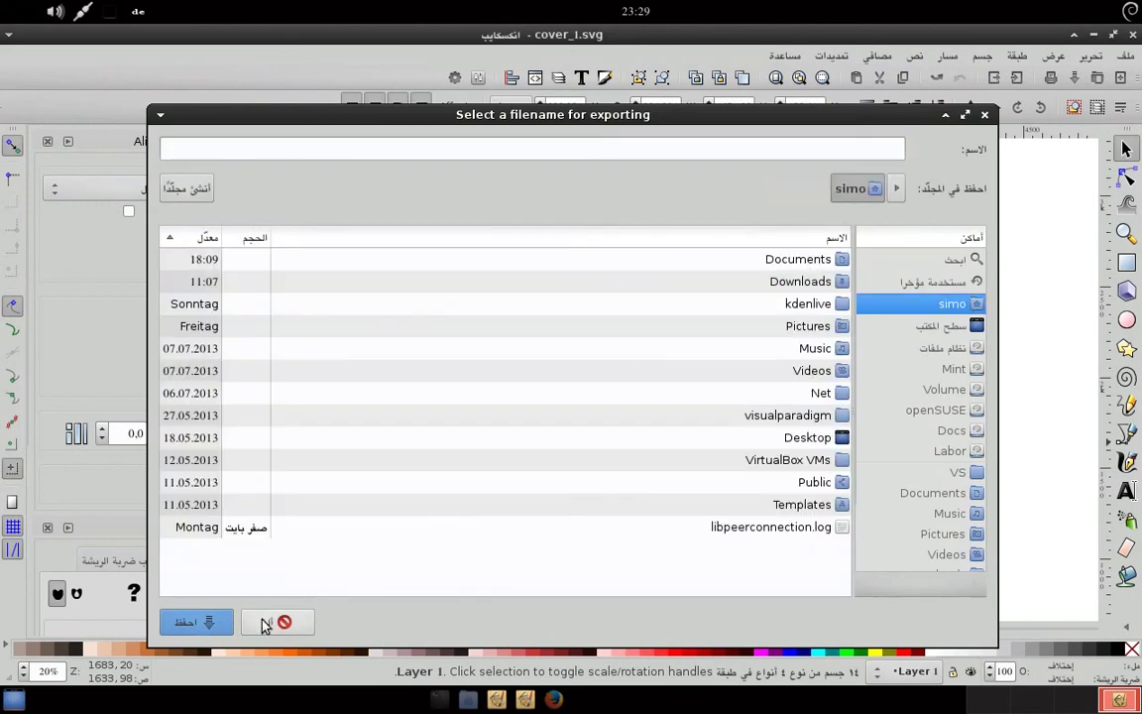
click(191, 622)
text(face.png)
key(Return)
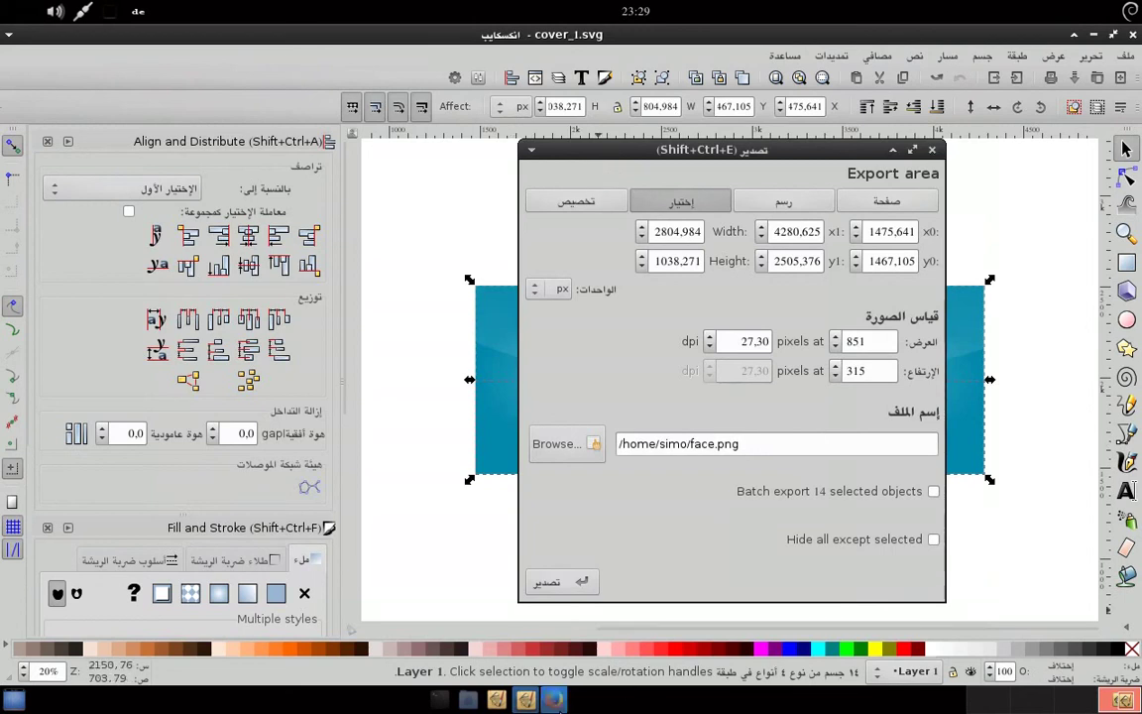
- Export the banner to face.png and confirm the file appears in the home folder
click(549, 585)
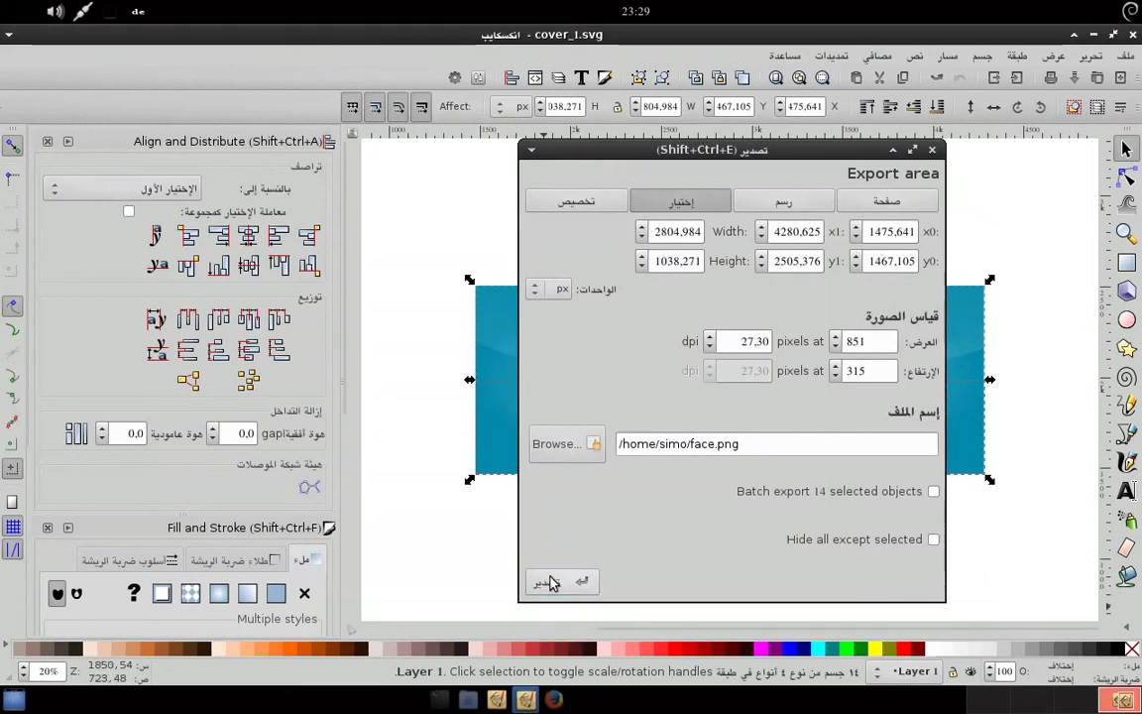
click(468, 700)
click(628, 210)
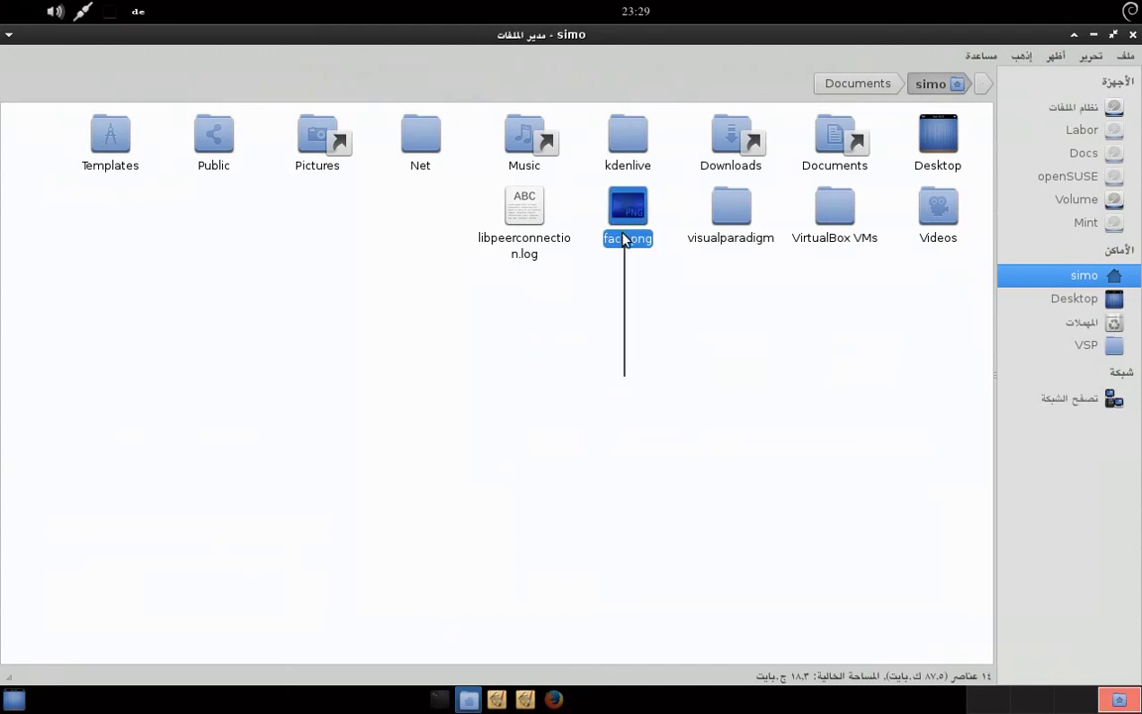
click(1094, 34)
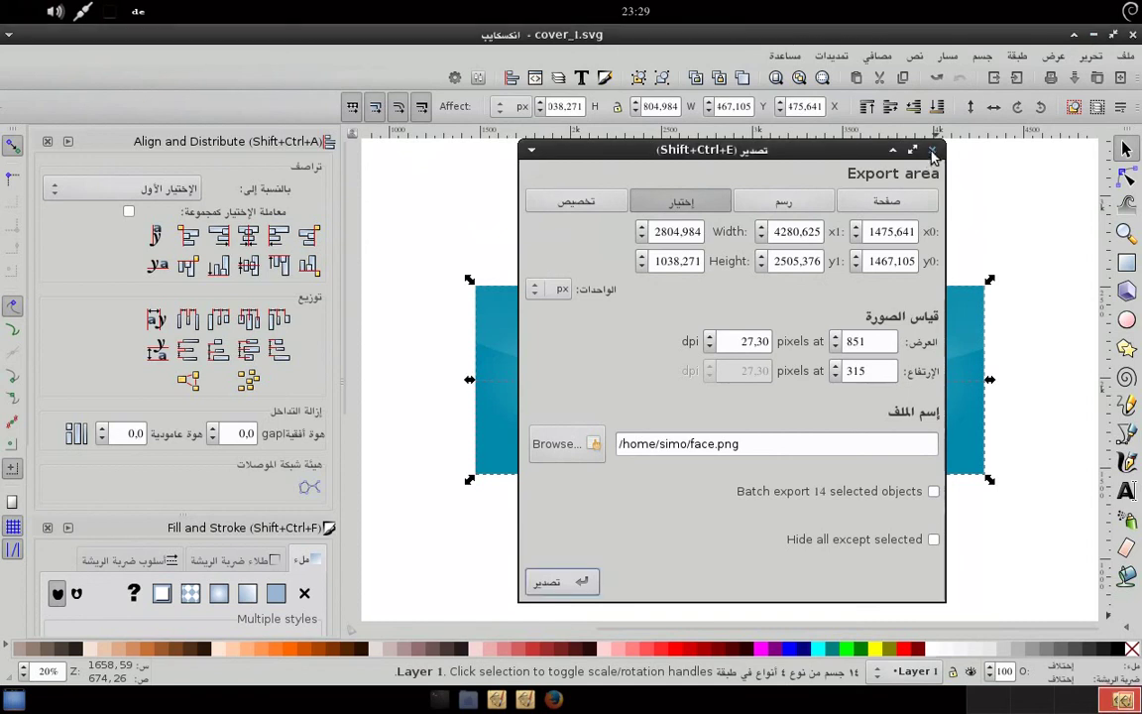
- Close the Export PNG dialog and deselect the banner objects
click(932, 150)
click(890, 222)
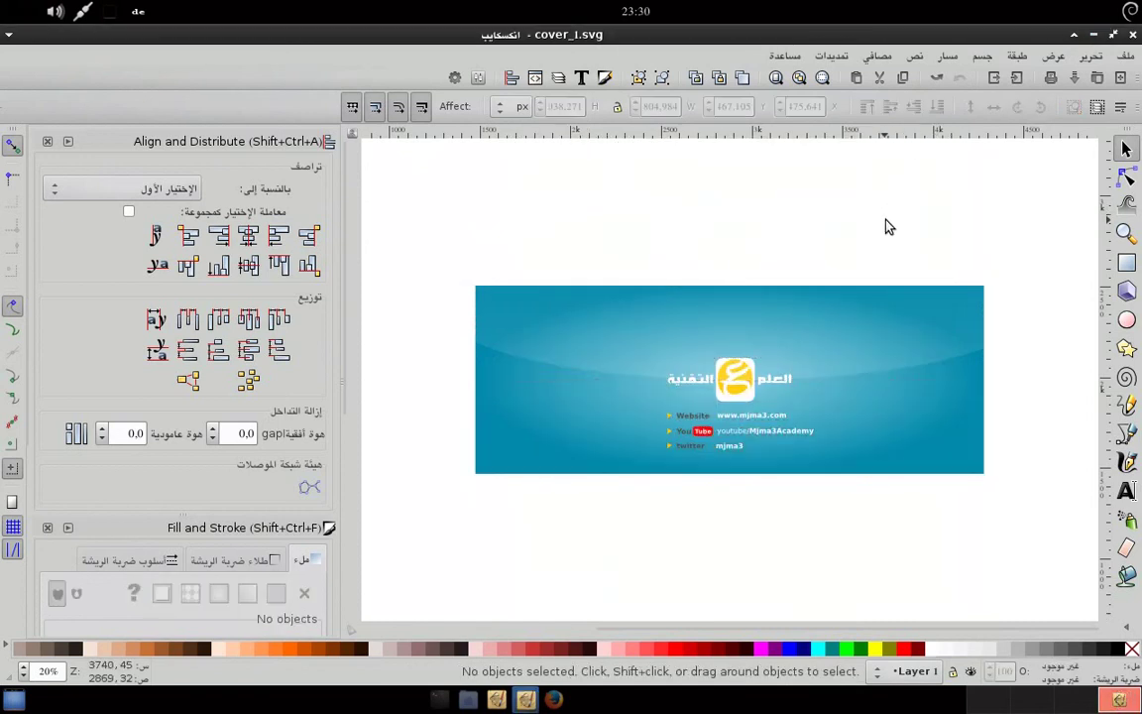